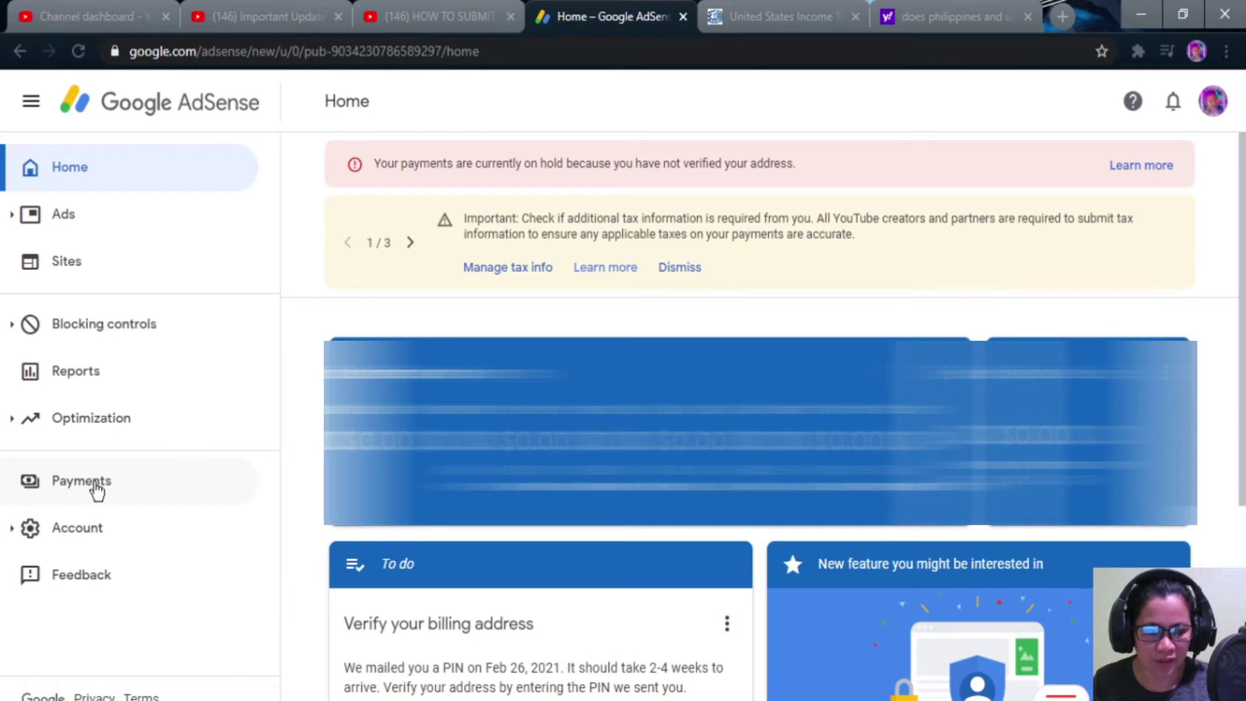
Open the management settings of the AdSense payments account.
left_click(97, 488)
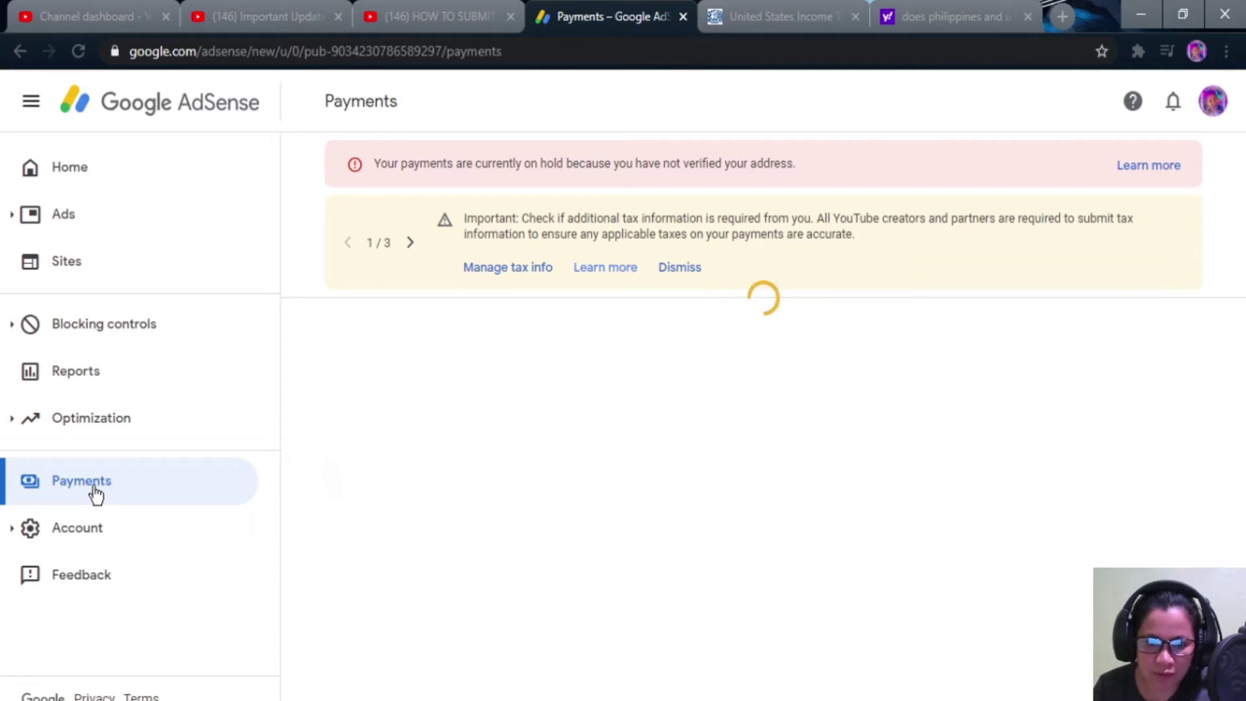
left_click(440, 450)
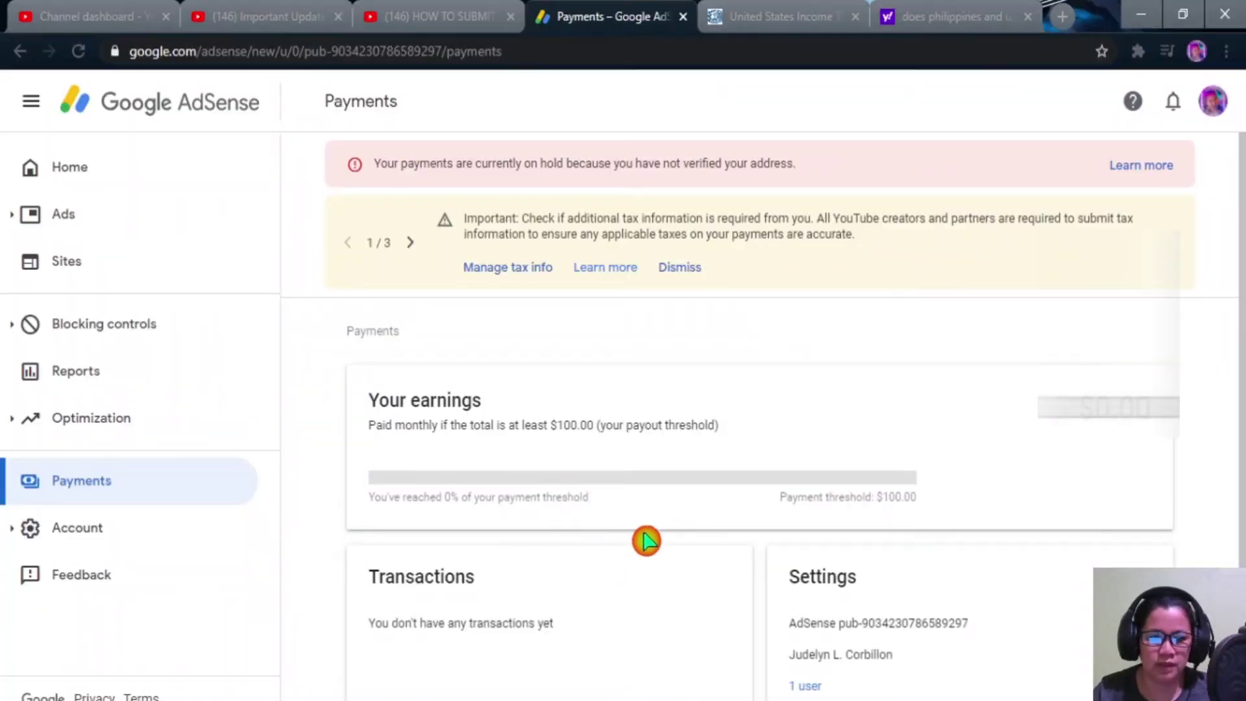
scroll(720, 522, "down", 2)
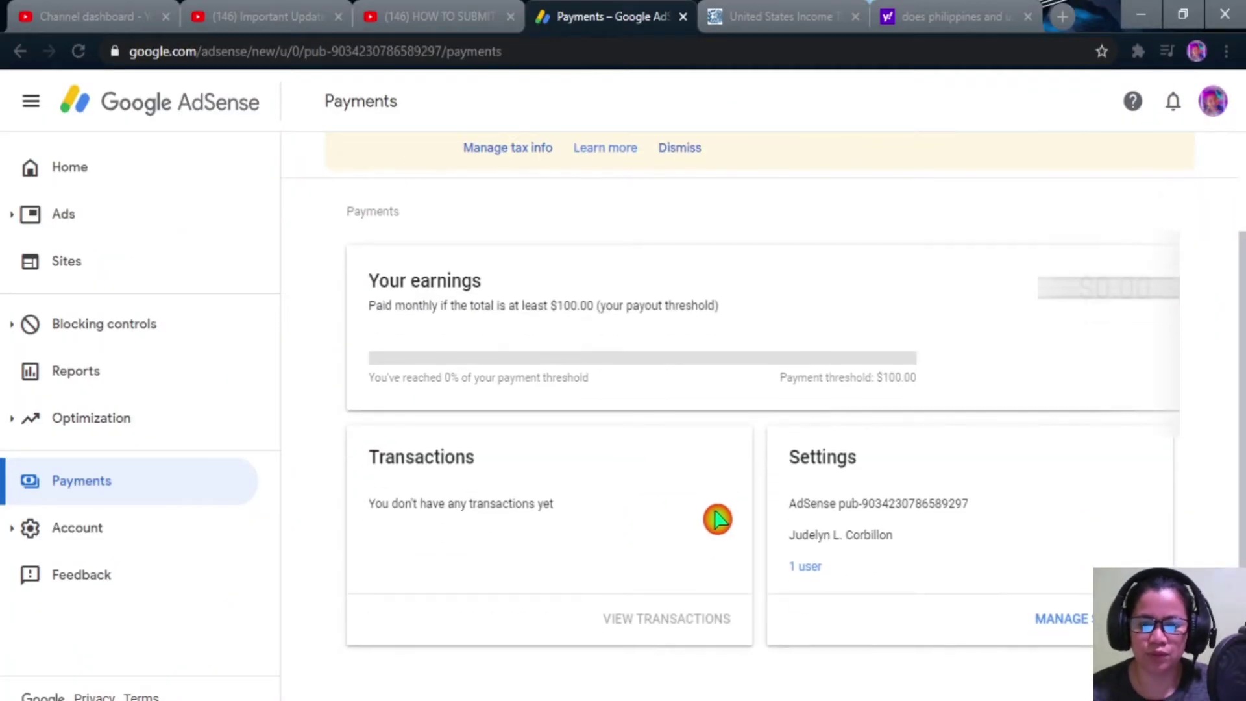
left_click(1077, 620)
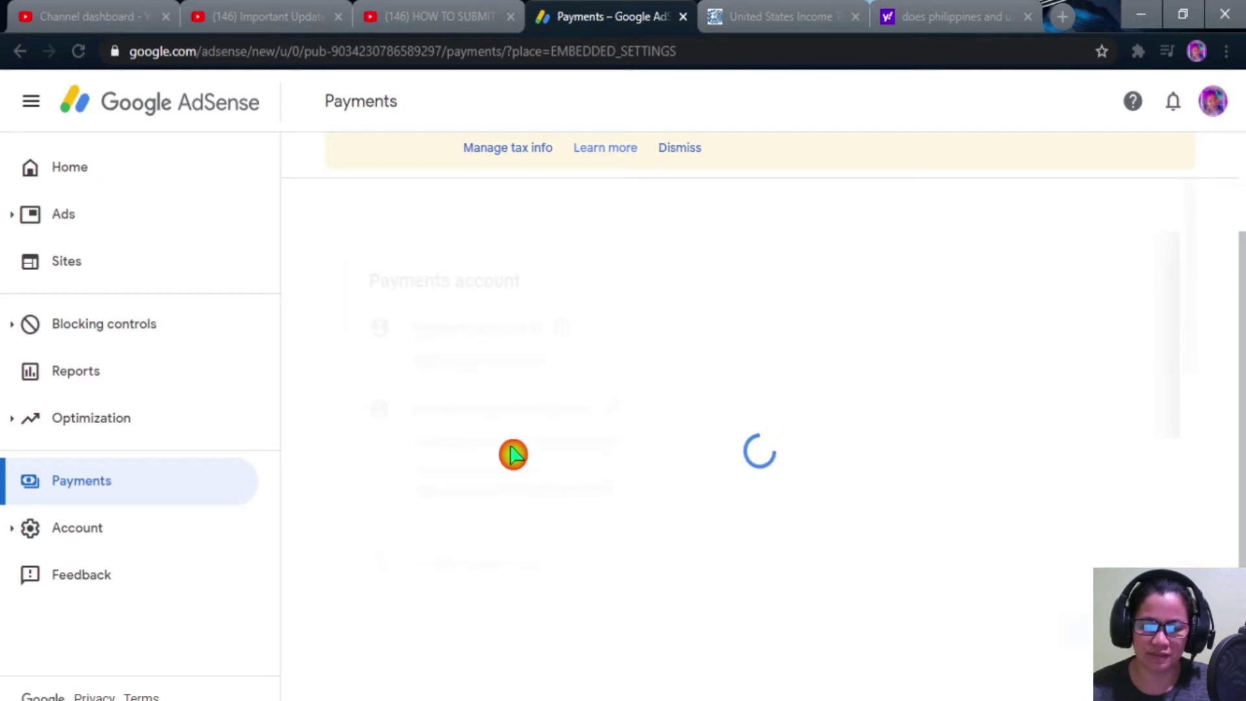
Open the tax info management page from the United States tax info entry in the payments profile.
scroll(662, 523, "down", 10)
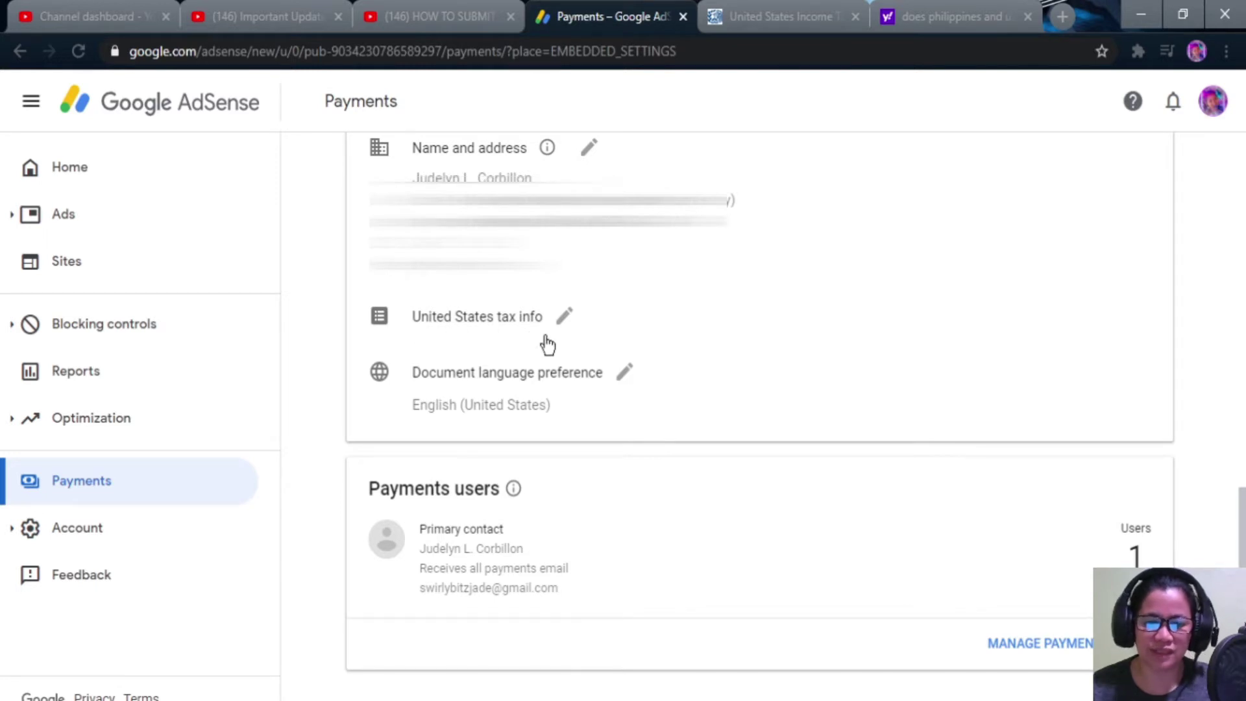
left_click(624, 336)
scroll(624, 336, "up", 3)
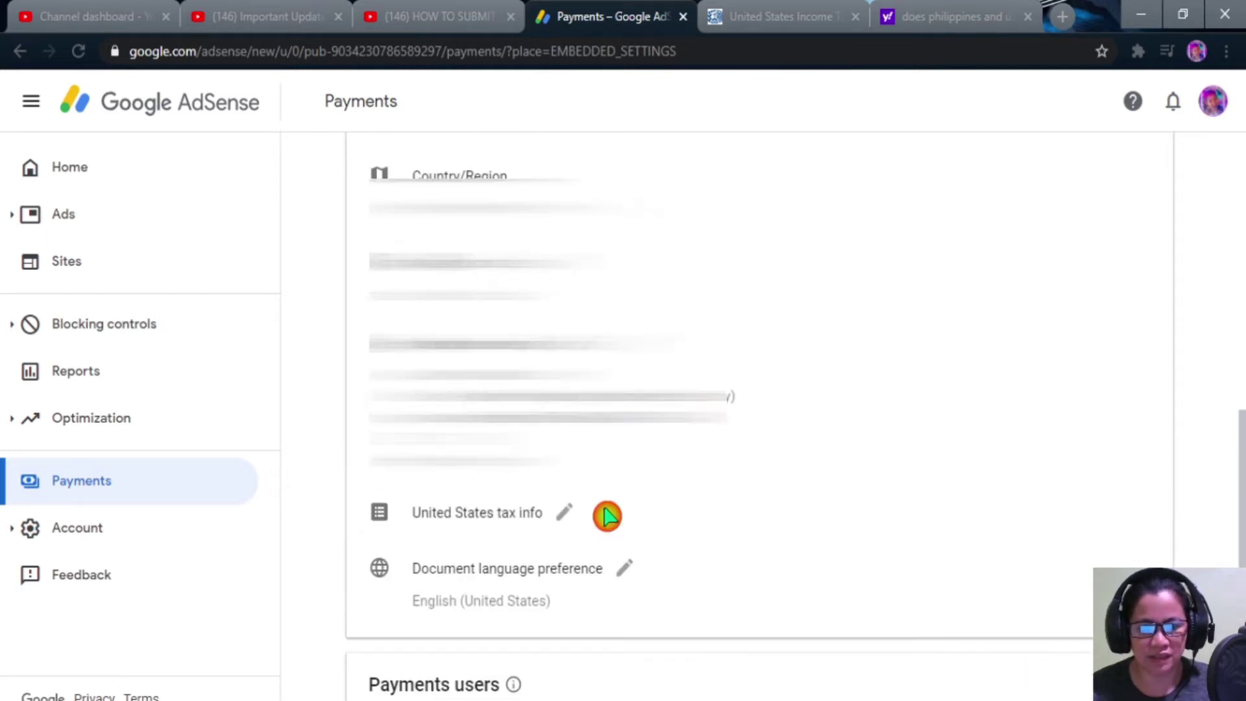
scroll(604, 512, "up", 5)
scroll(934, 517, "down", 7)
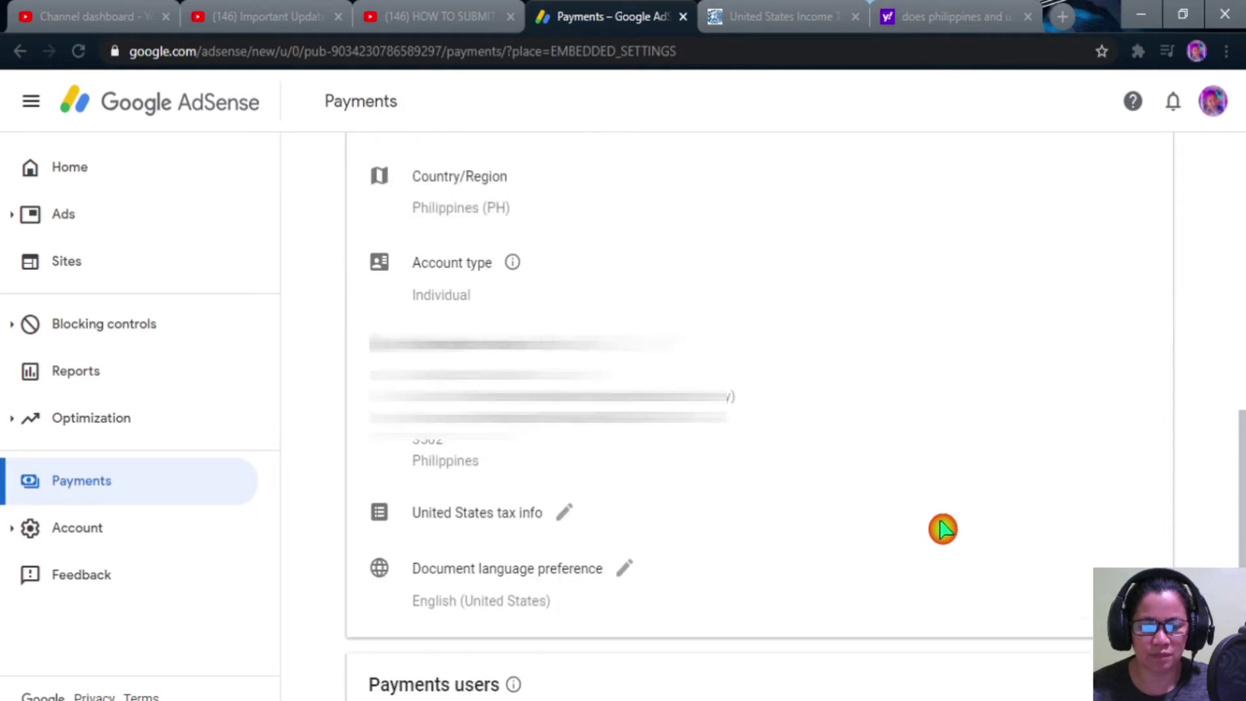
scroll(750, 464, "up", 1)
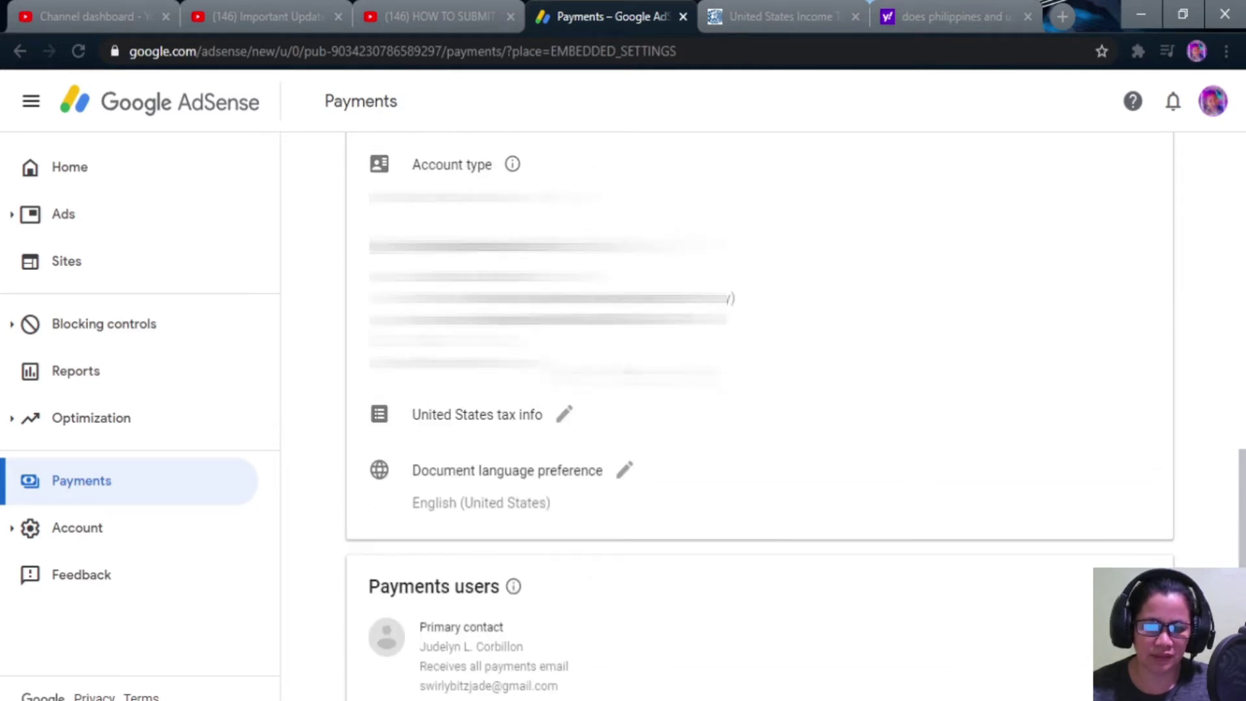
left_click(583, 416)
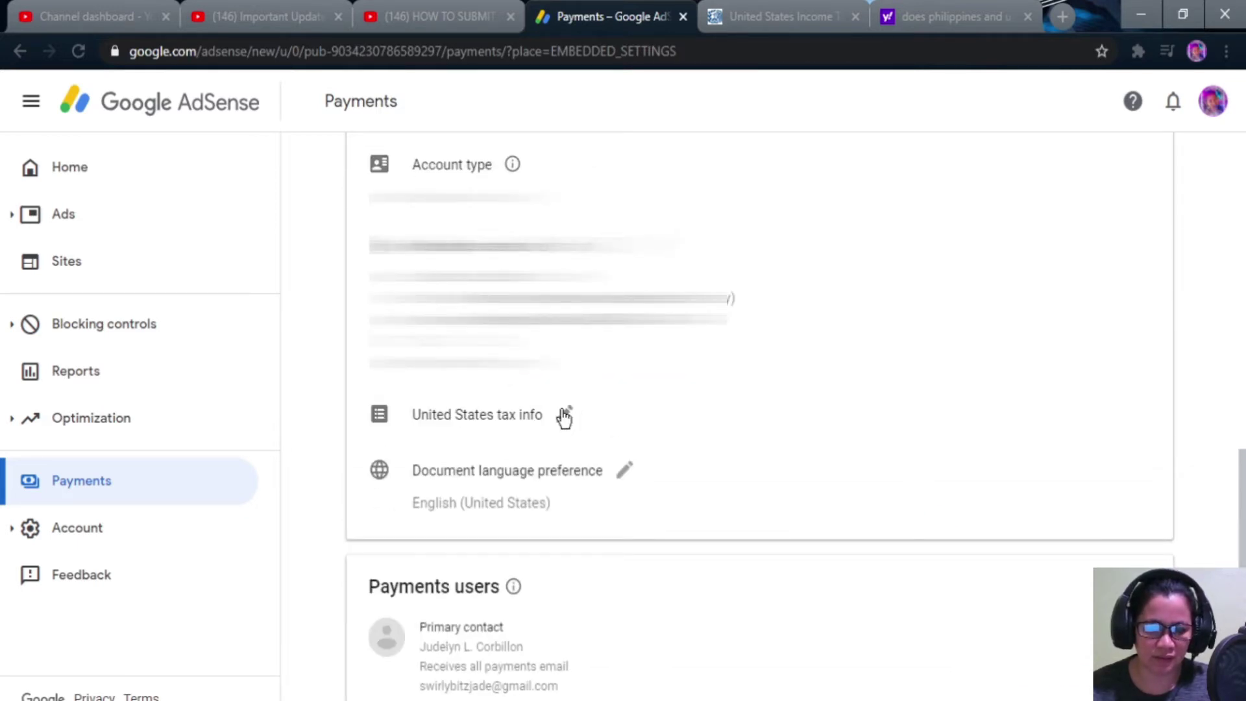
left_click(564, 414)
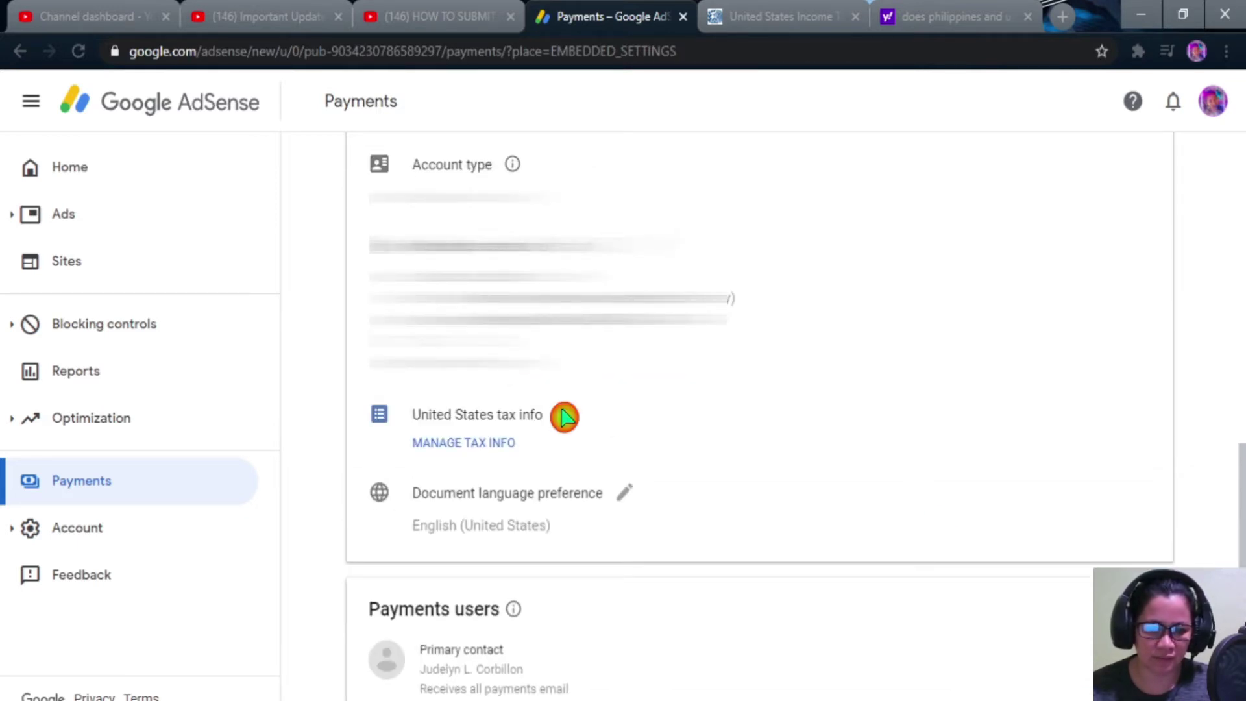
left_click(484, 447)
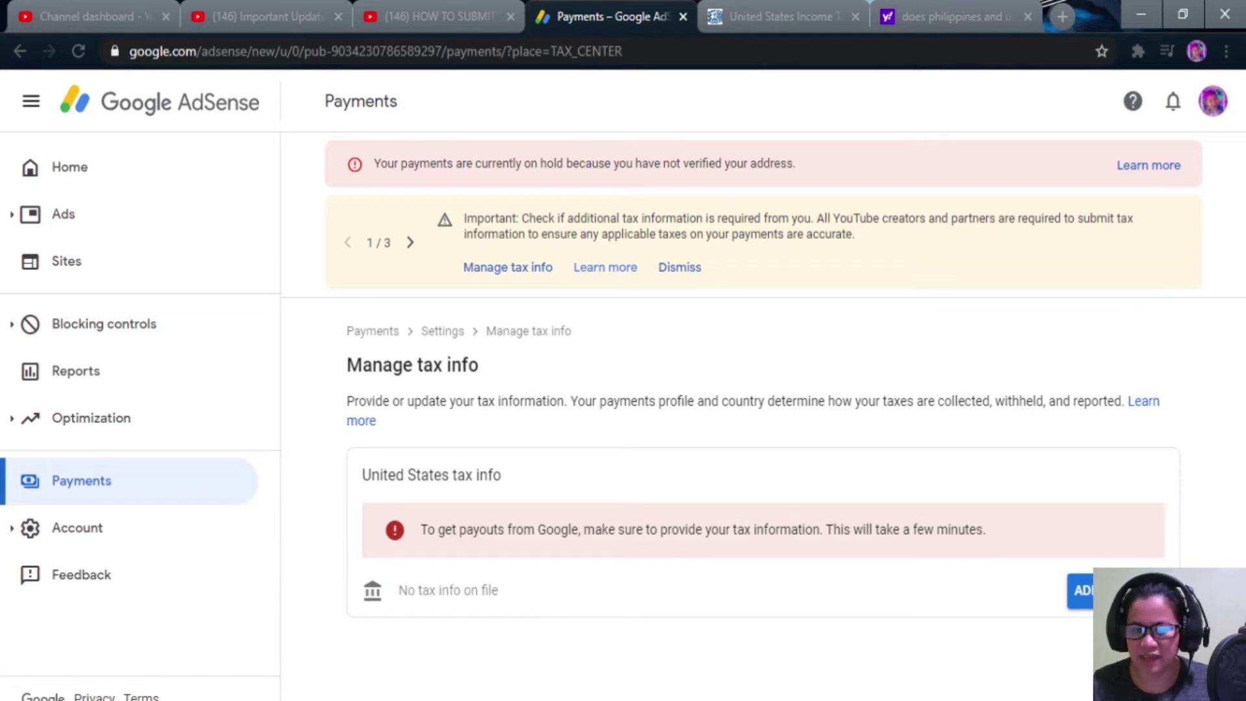
Start adding United States tax info, set the account type to Individual and answer No to US citizen or resident.
left_click(1116, 590)
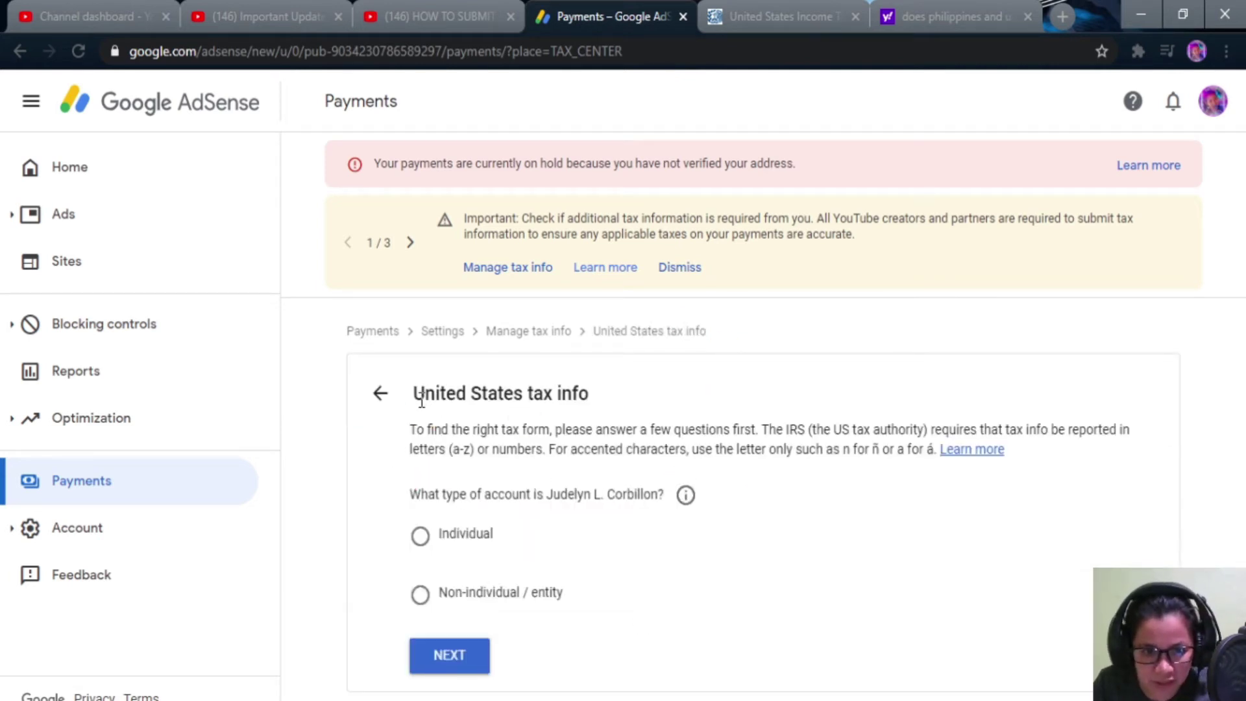
left_click(422, 544)
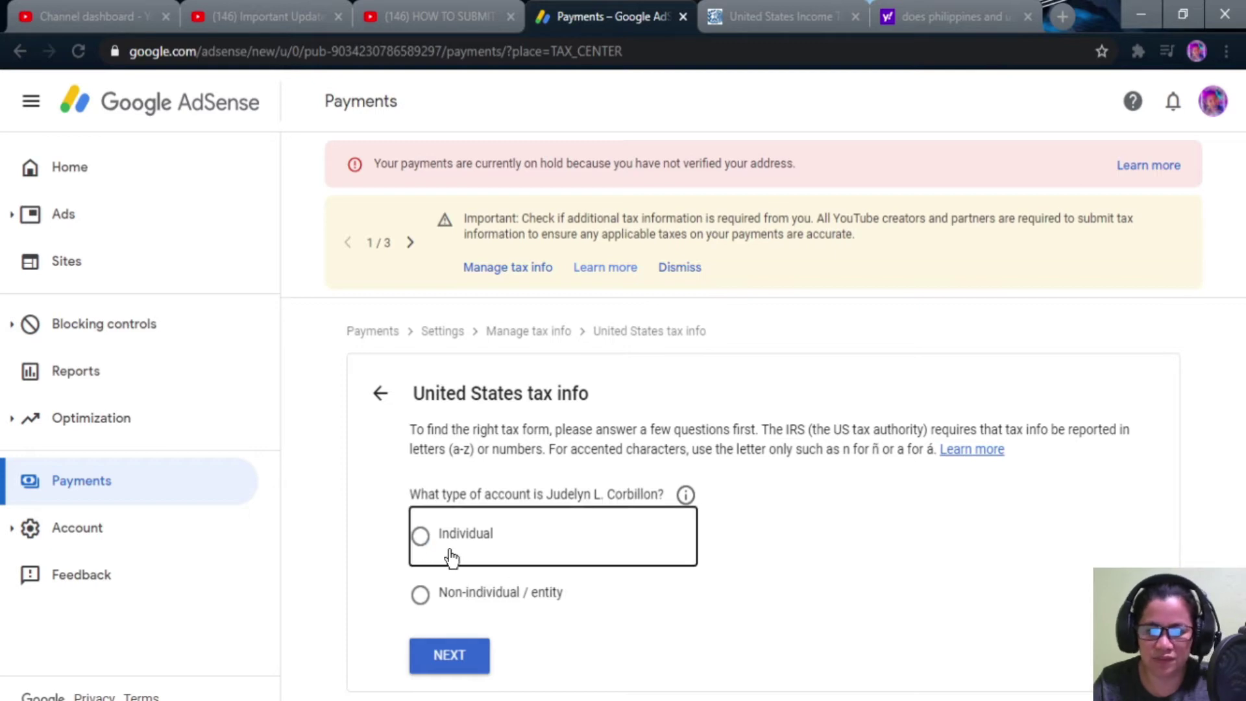
left_click(453, 670)
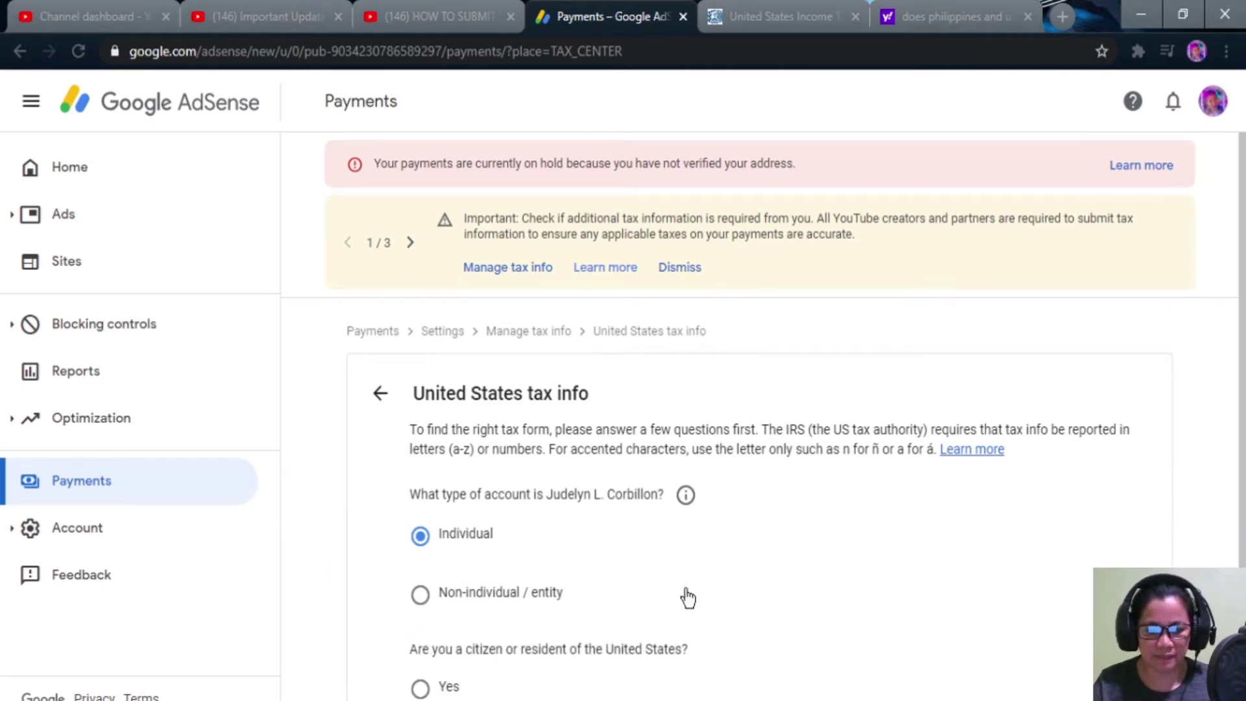
scroll(829, 592, "down", 2)
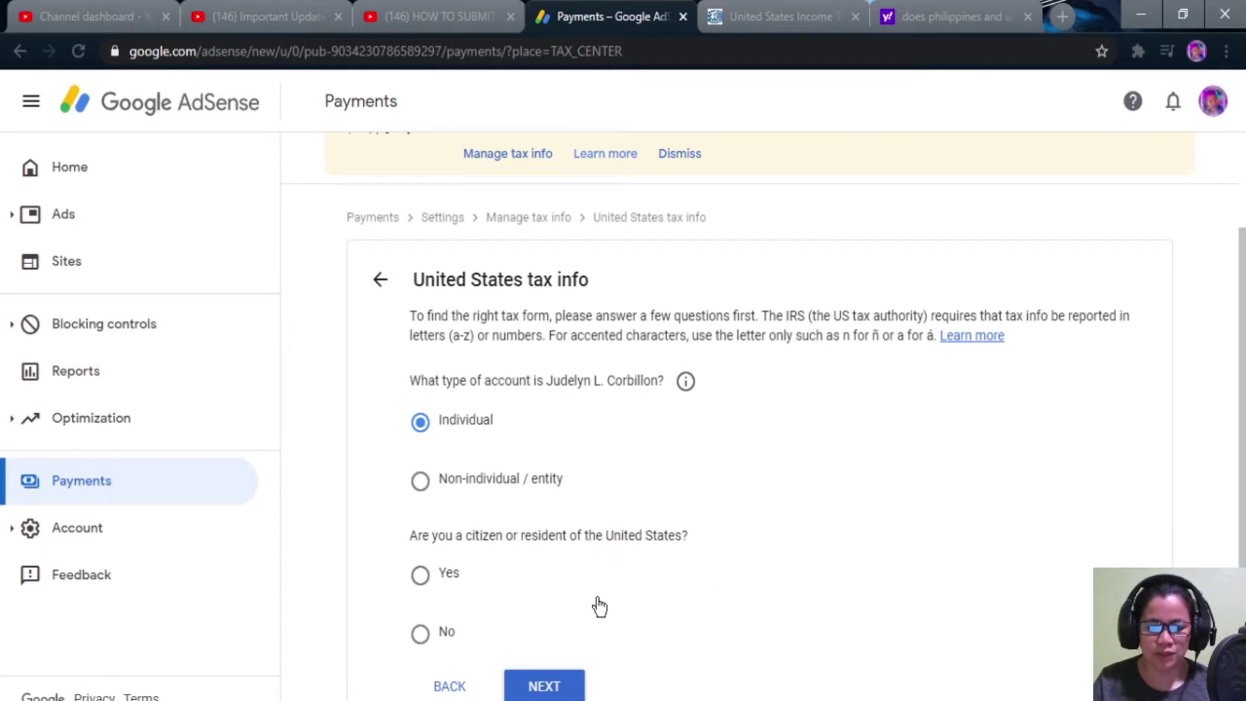
left_click(420, 641)
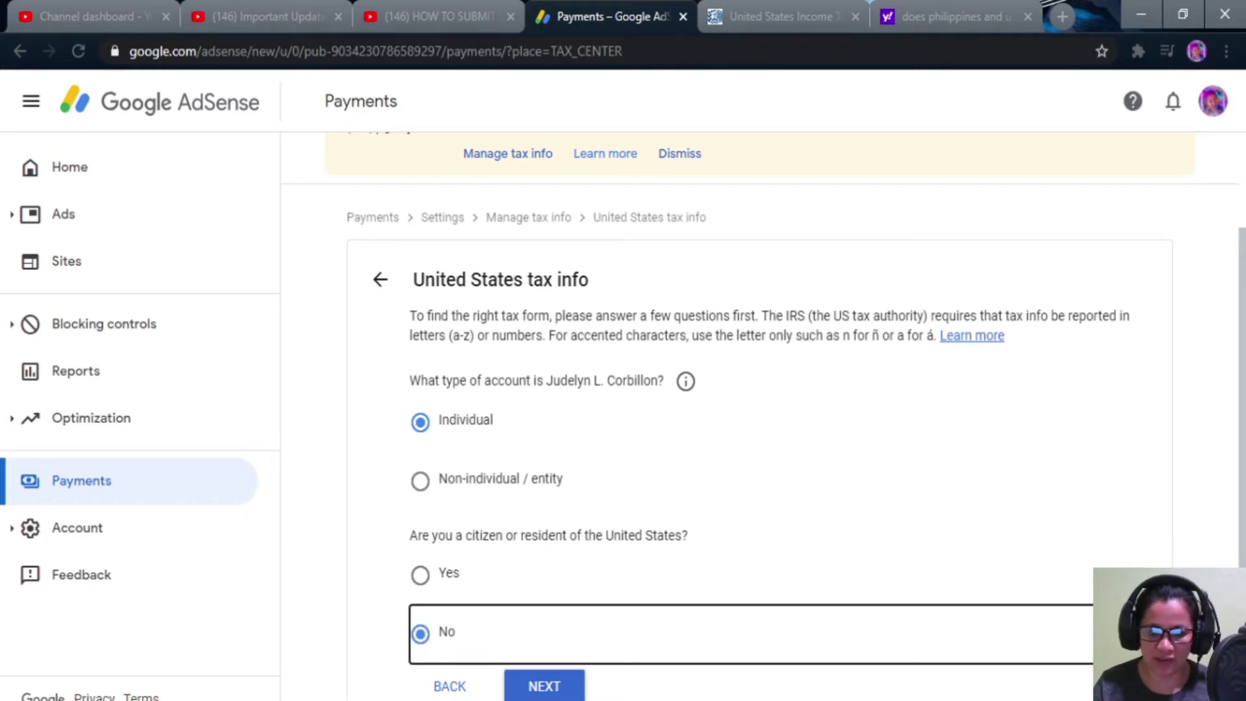
left_click(560, 693)
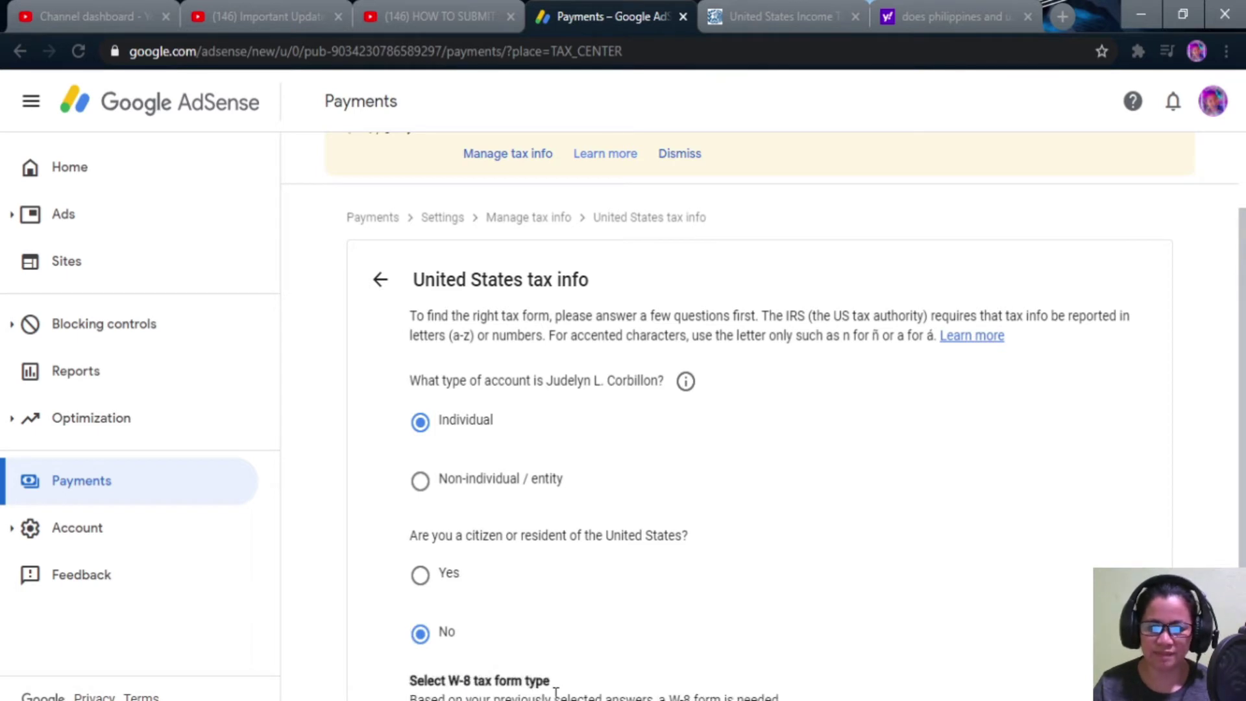
Choose W-8BEN as the W-8 tax form type and start the form.
scroll(976, 611, "down", 3)
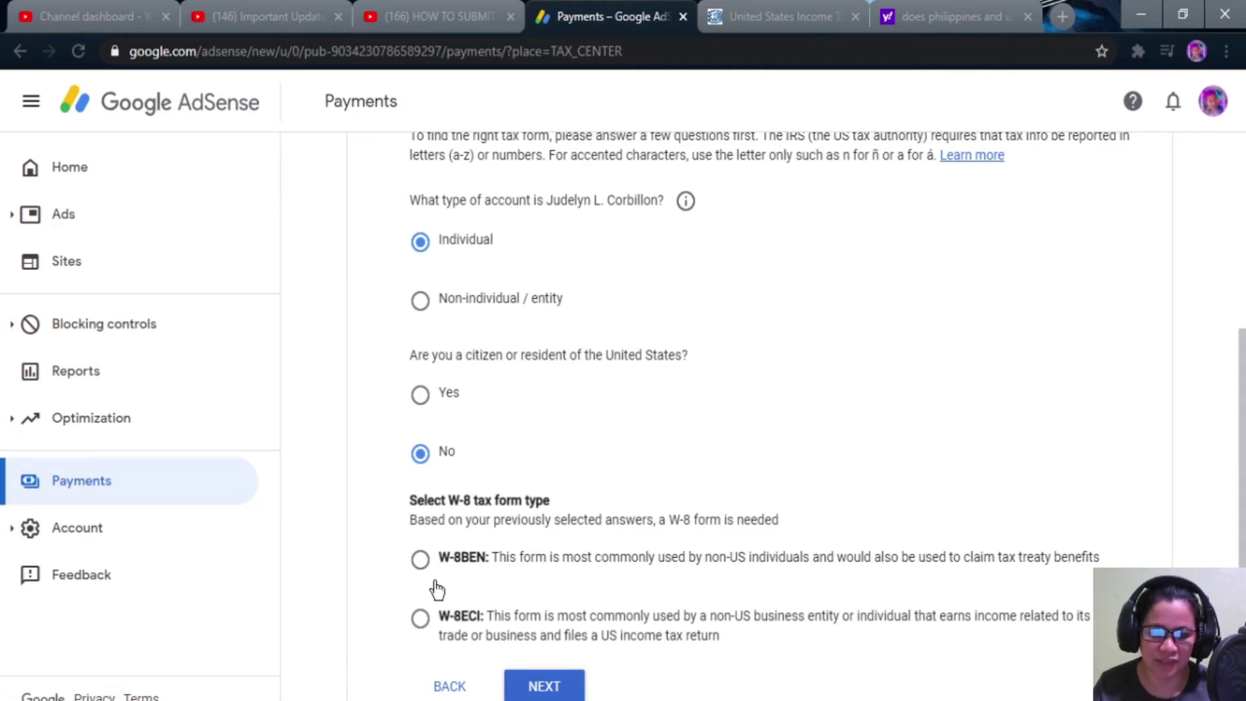
left_click(421, 564)
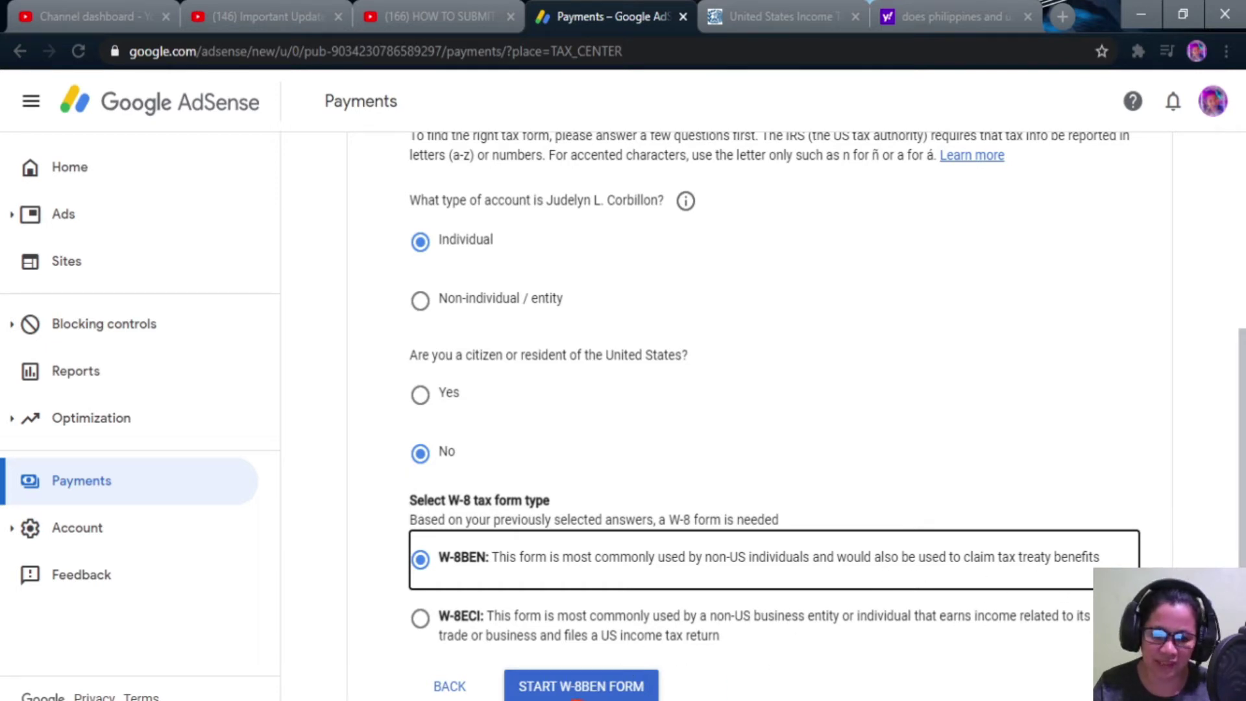
left_click(545, 687)
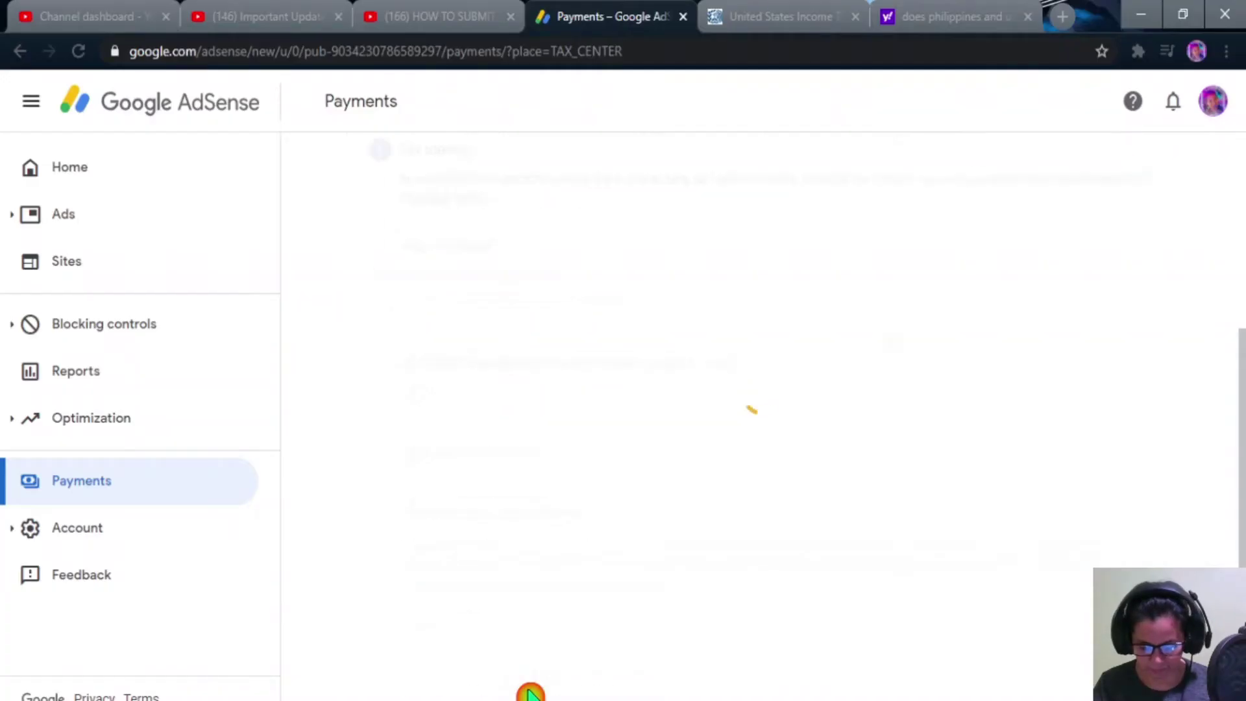
Set the country of citizenship to Philippines in the Tax identity section of the W-8BEN form.
scroll(740, 436, "up", 5)
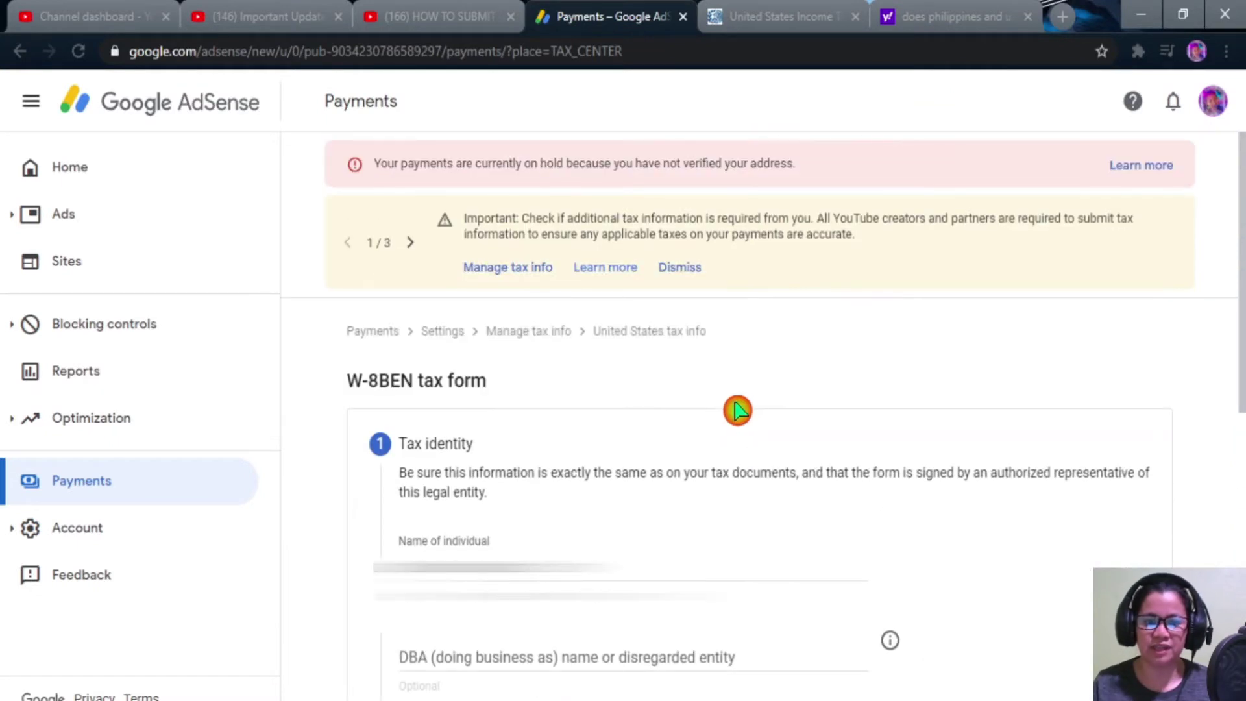
scroll(726, 454, "down", 3)
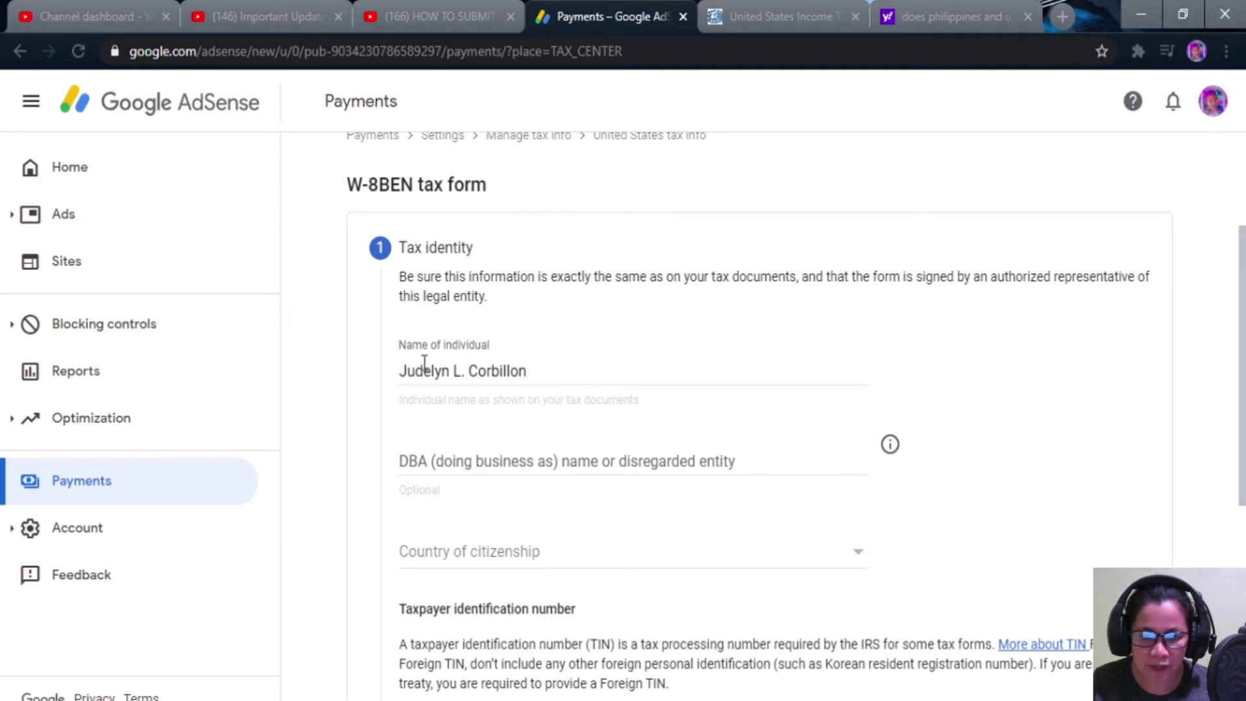
scroll(449, 367, "down", 5)
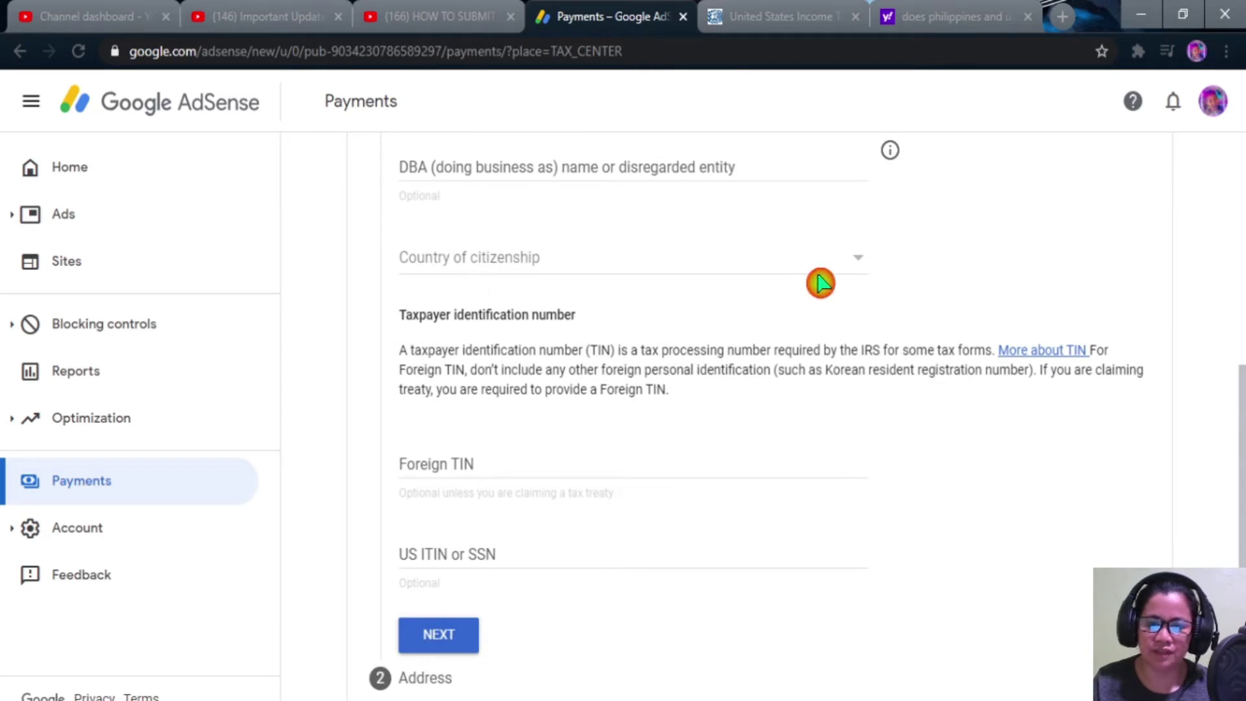
left_click(864, 268)
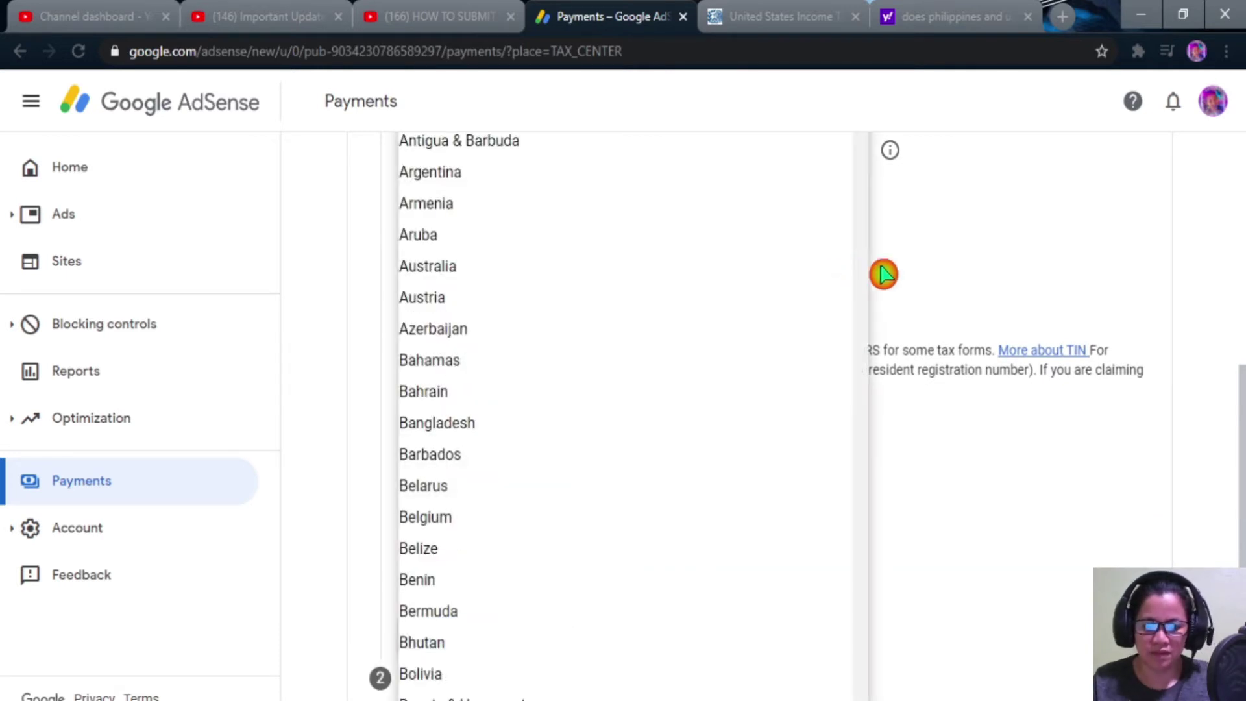
type("ph")
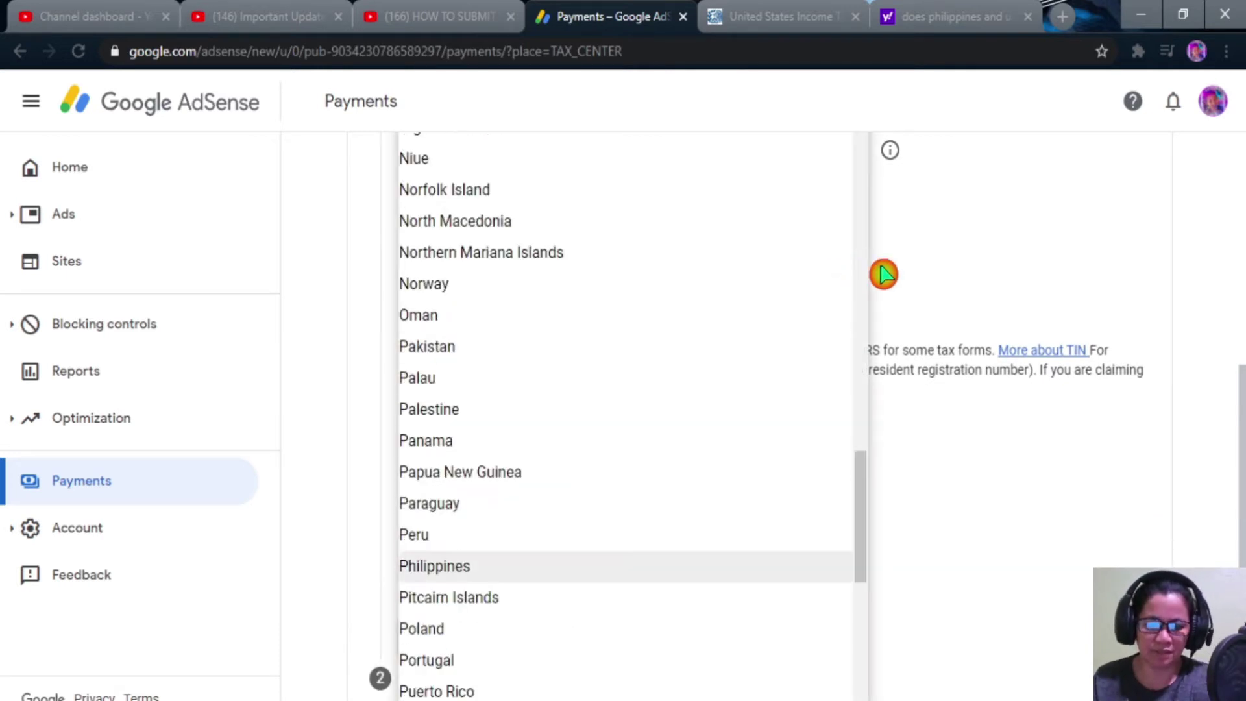
left_click(463, 568)
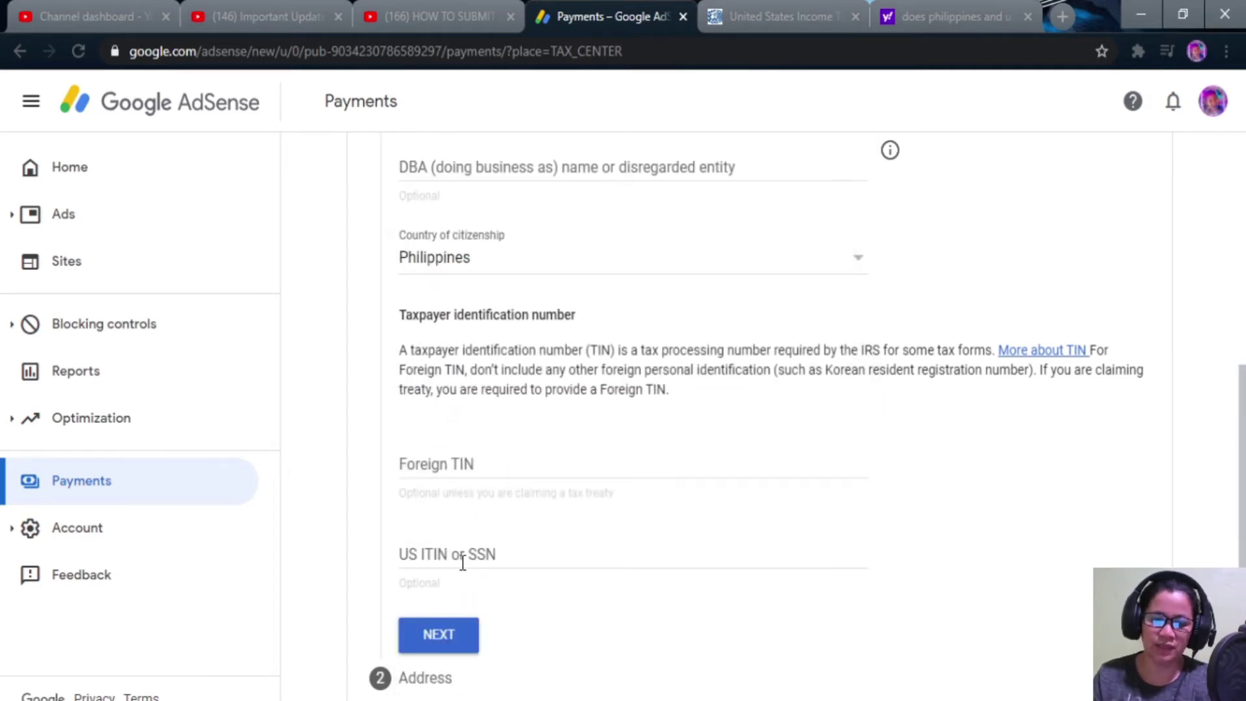
scroll(635, 541, "down", 1)
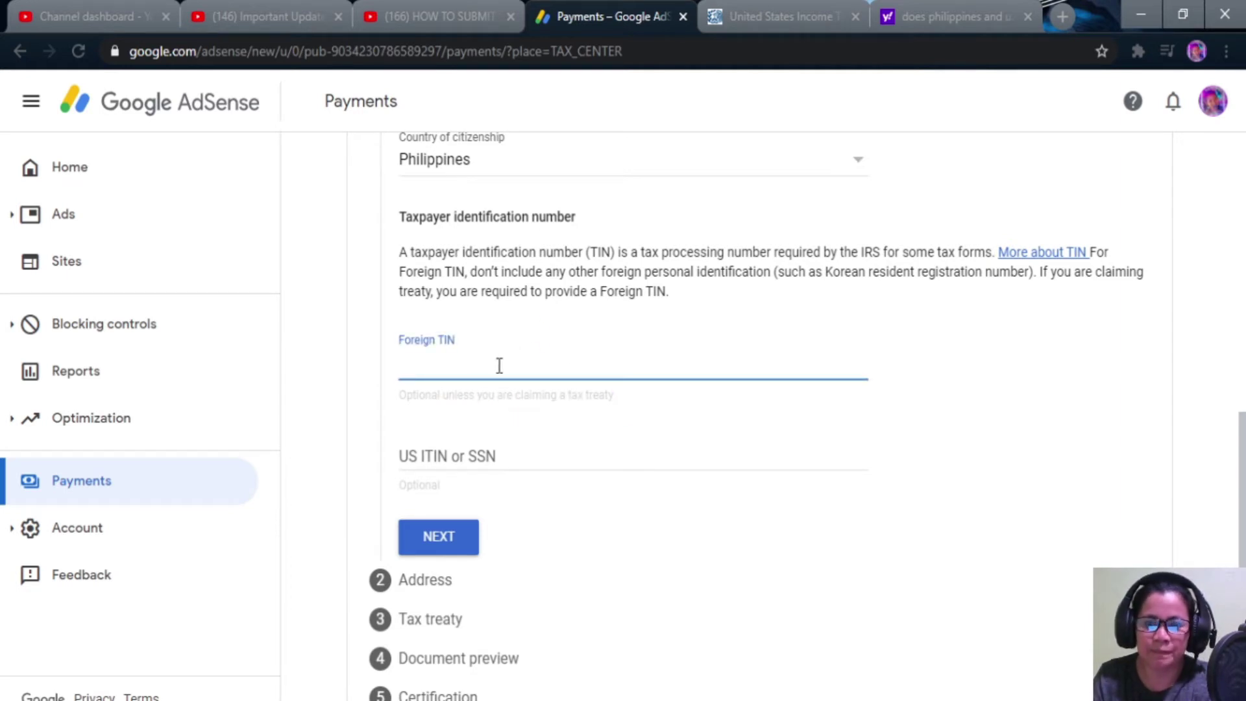
Switch to the IRS page "United States Income Tax Treaties - A to Z" and review its introduction and country list.
left_click(798, 17)
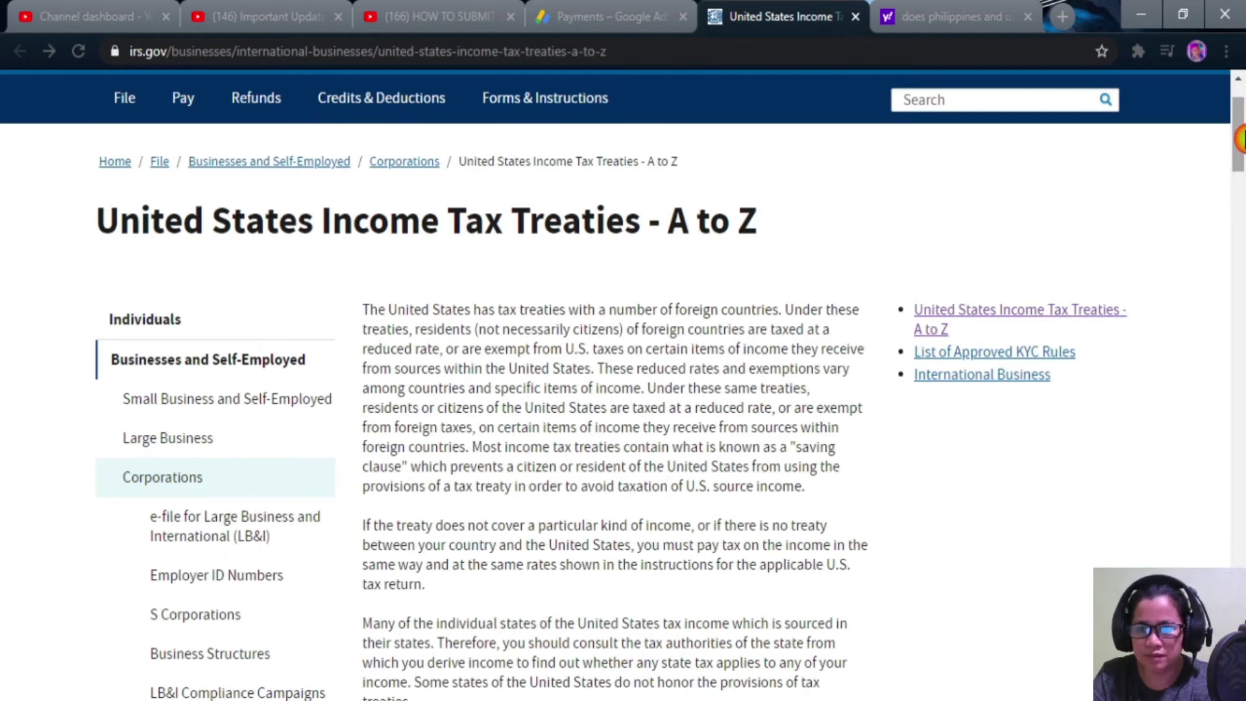
left_click_drag(1239, 138, 1239, 125)
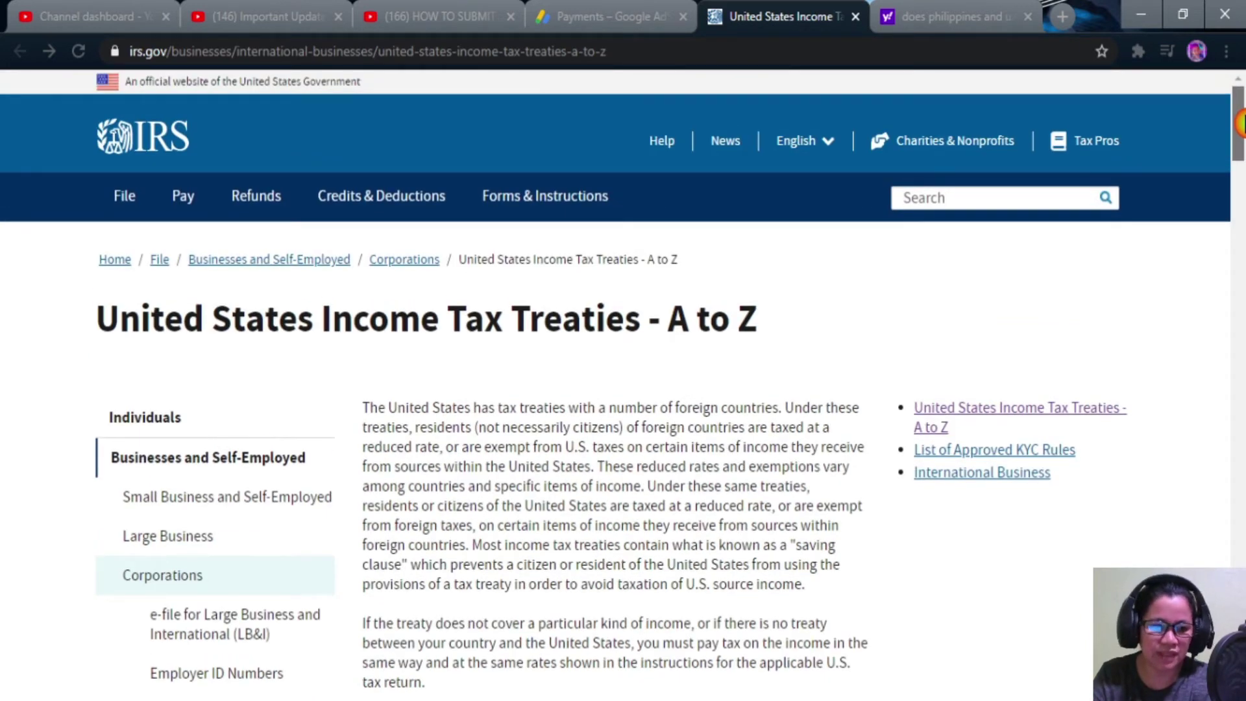
left_click_drag(1239, 123, 1239, 182)
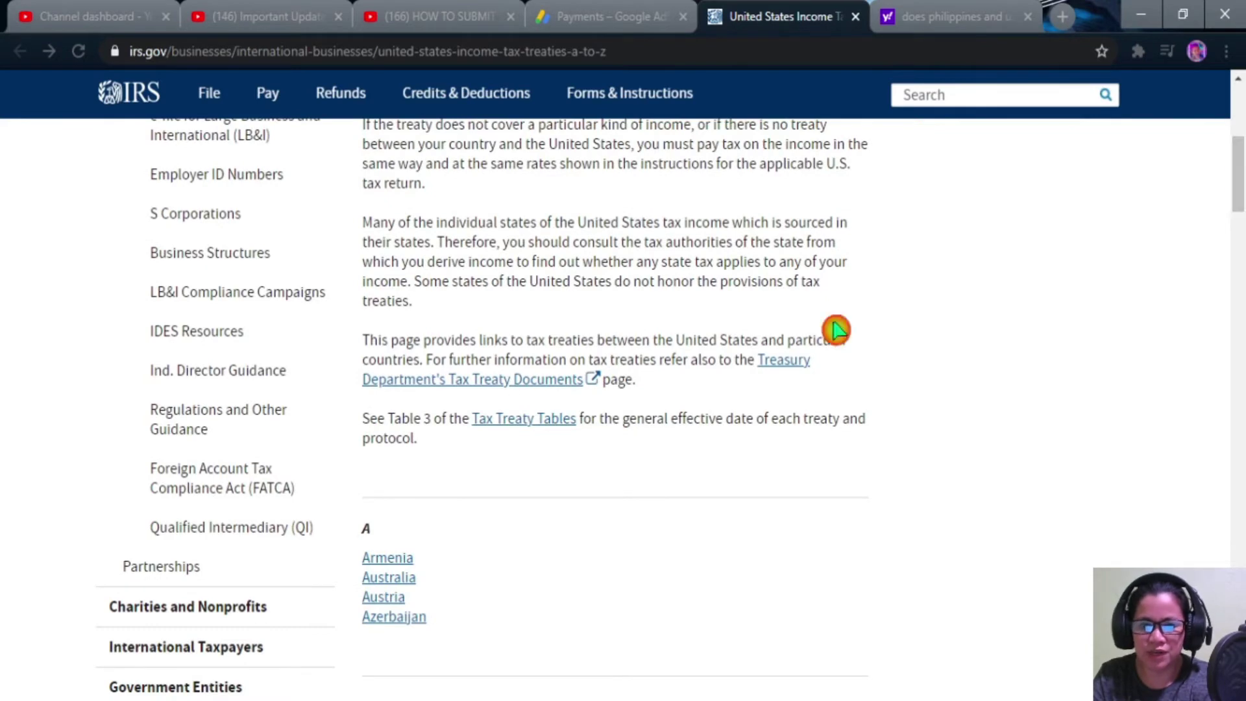
left_click_drag(1239, 201, 1239, 145)
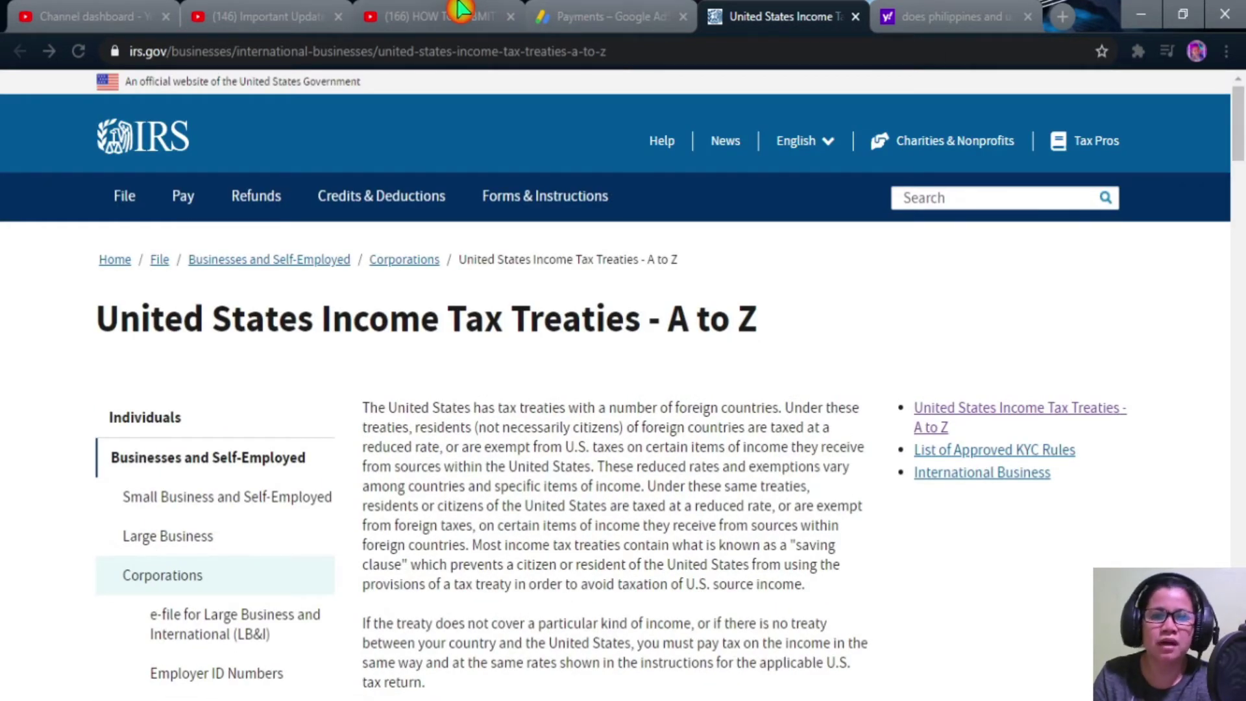
Return to the AdSense W-8BEN form, fill in the Foreign TIN, and try to continue past the Tax identity section.
left_click(574, 14)
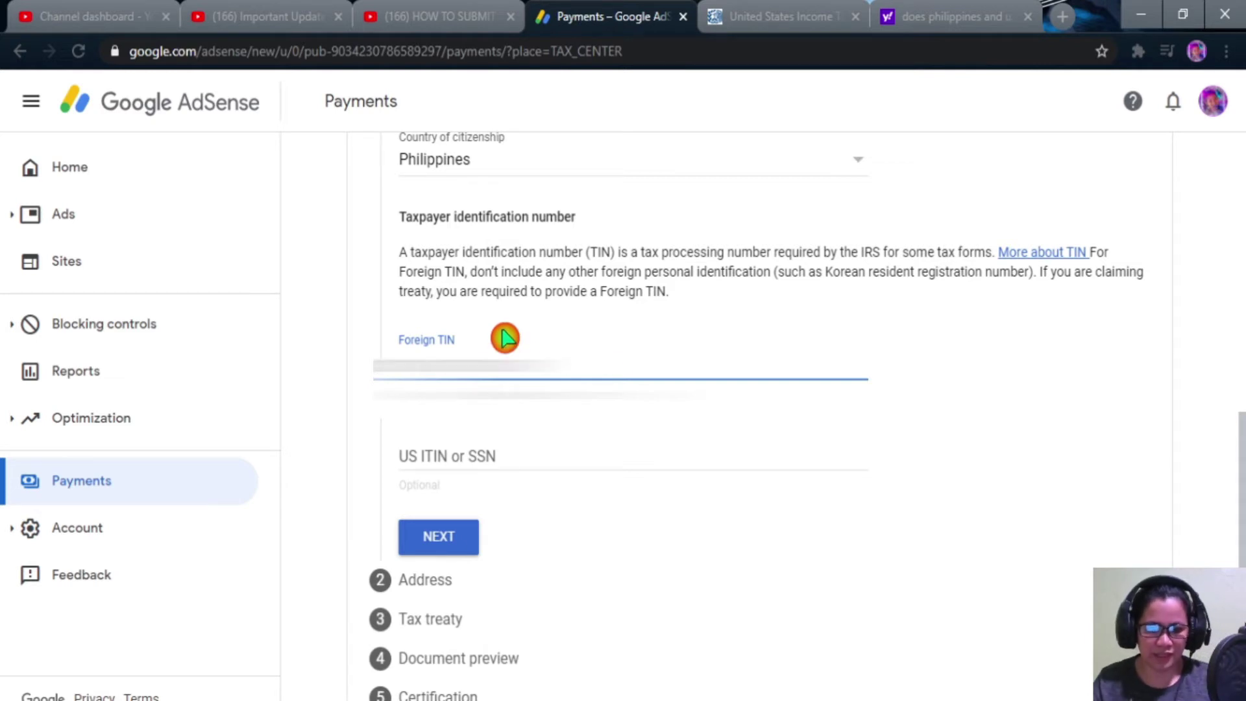
scroll(584, 551, "down", 1)
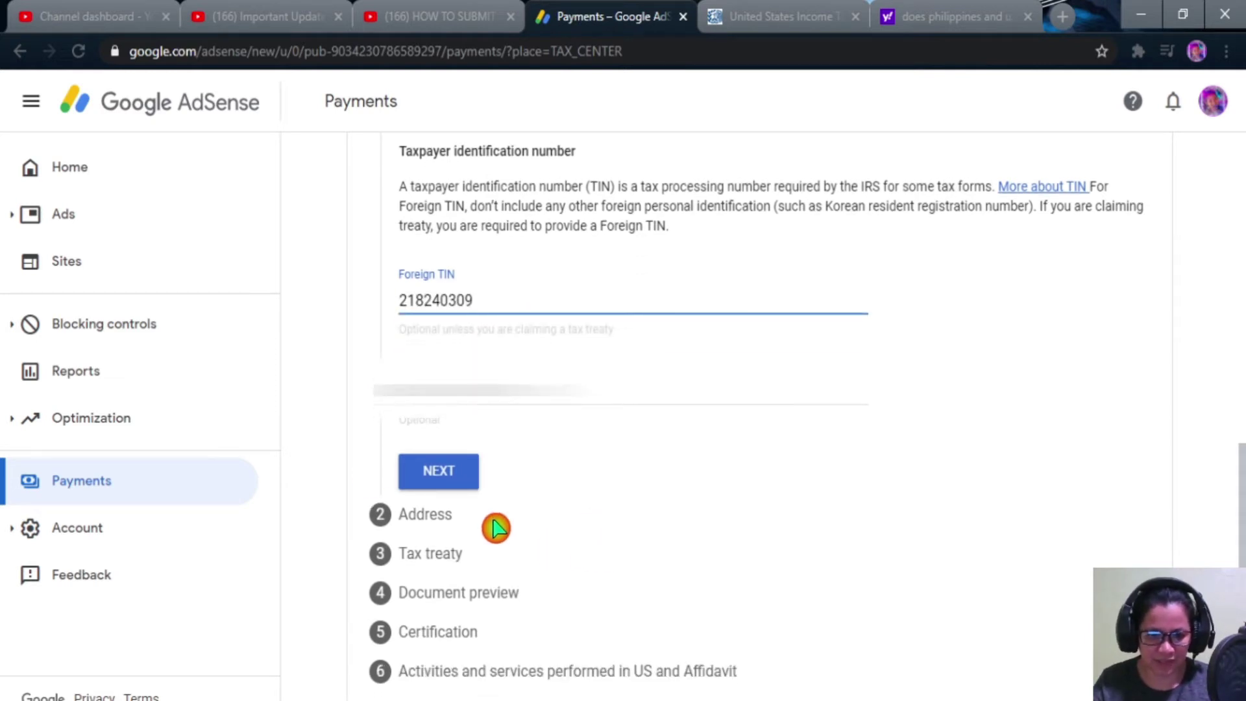
left_click(473, 483)
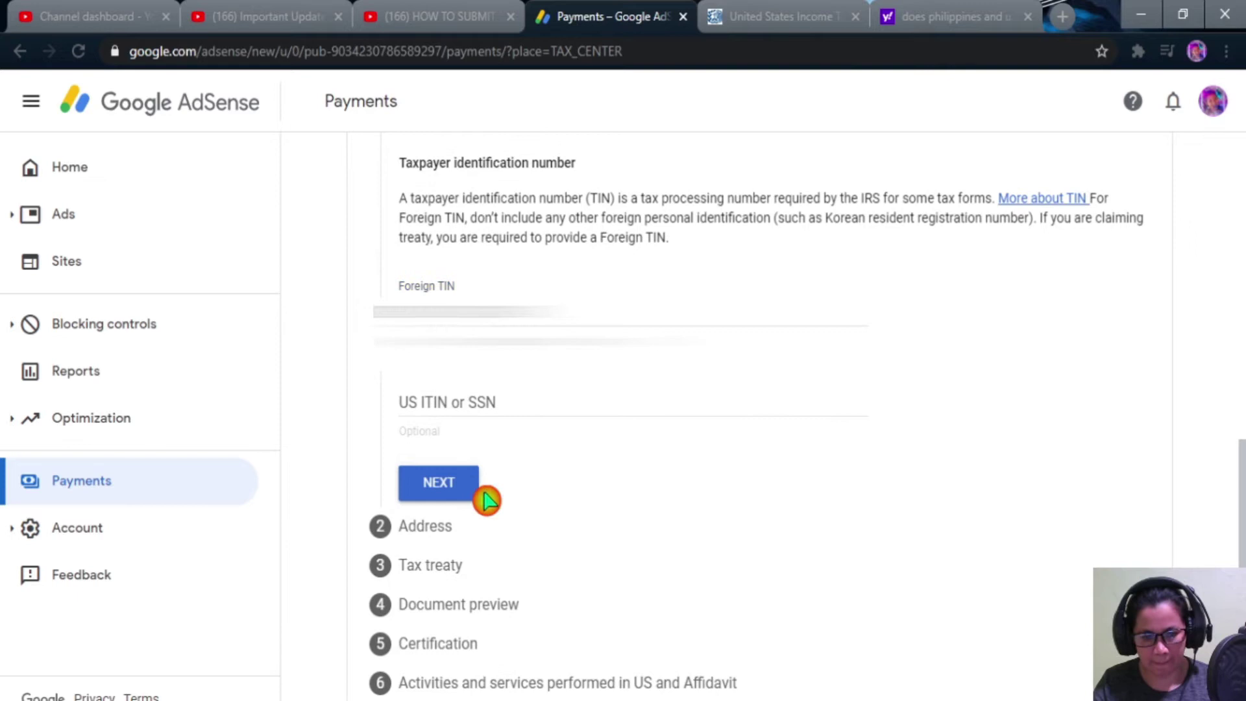
left_click(411, 495)
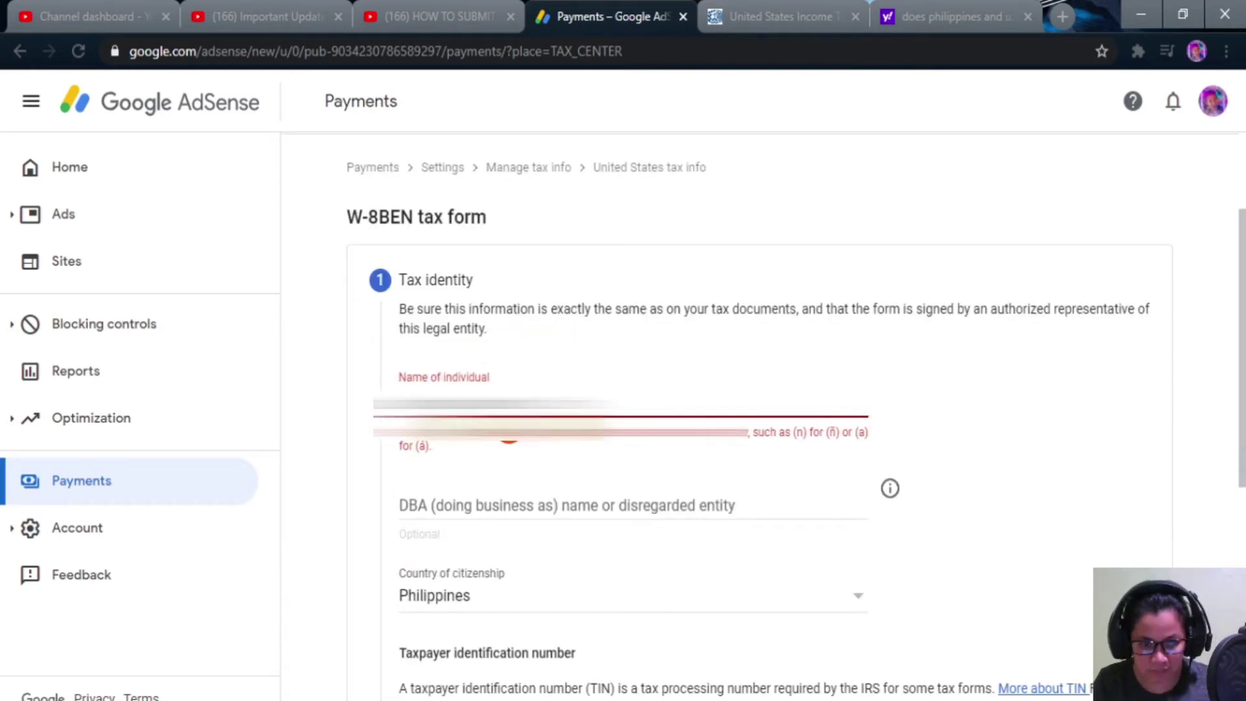
Edit the Name of individual to fix the invalid entry and try to continue past the Tax identity section.
left_click(528, 392)
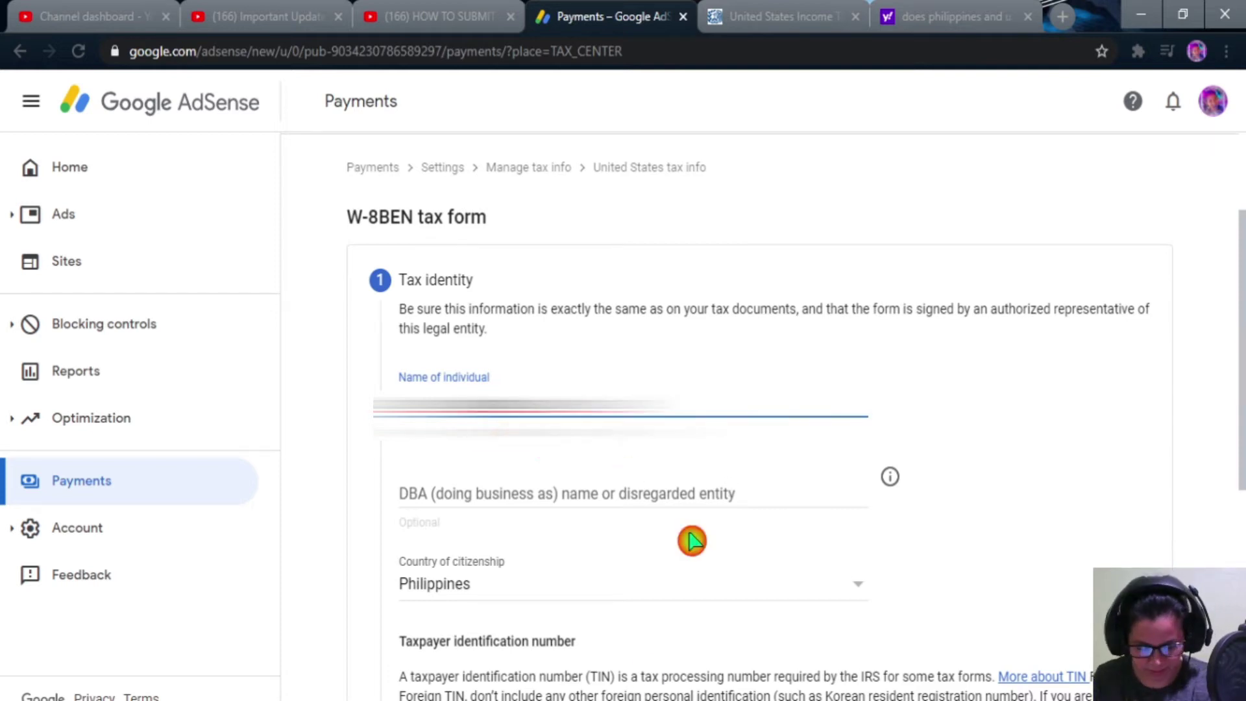
scroll(671, 649, "down", 6)
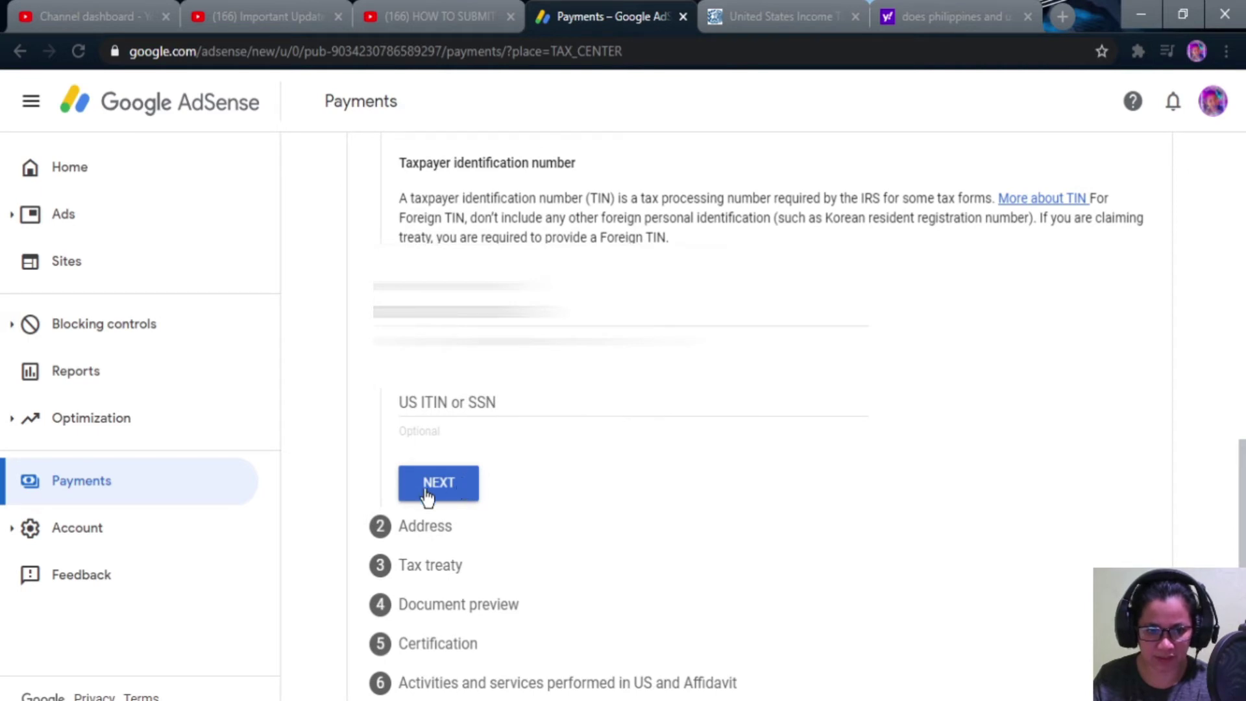
left_click(426, 497)
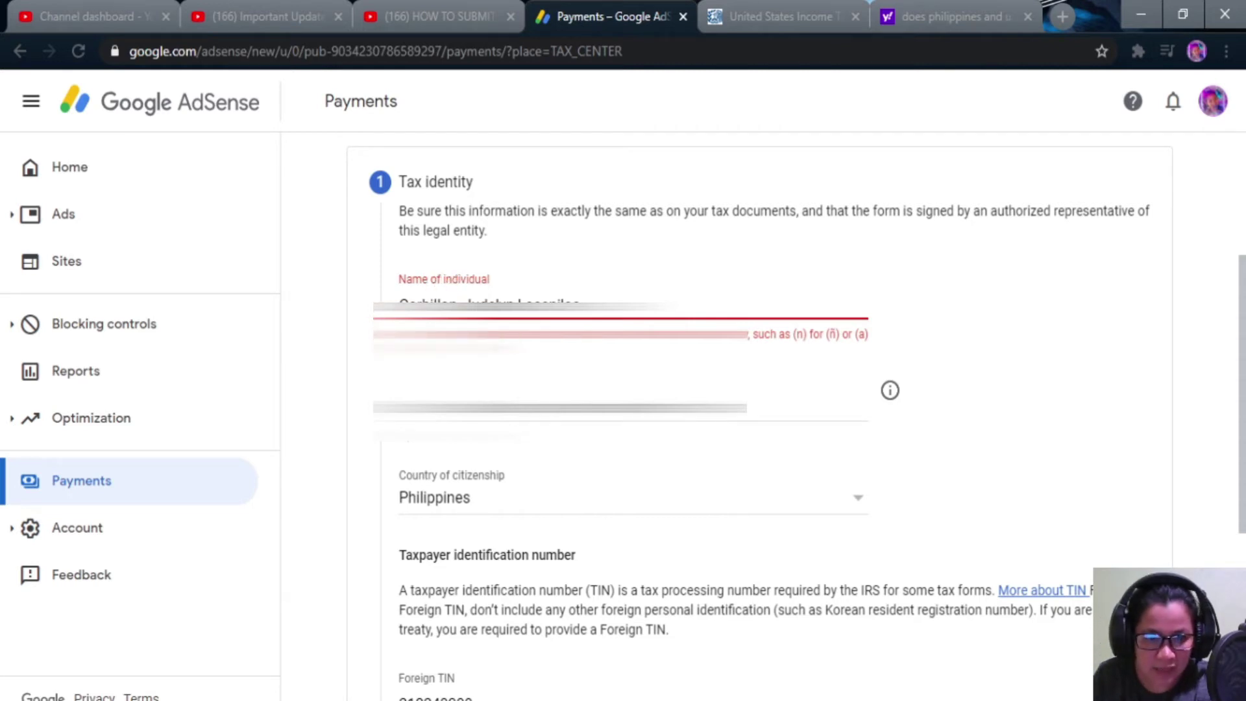
Delete the punctuation mark after the surname in the Name of individual and continue to the Address section.
left_click(461, 303)
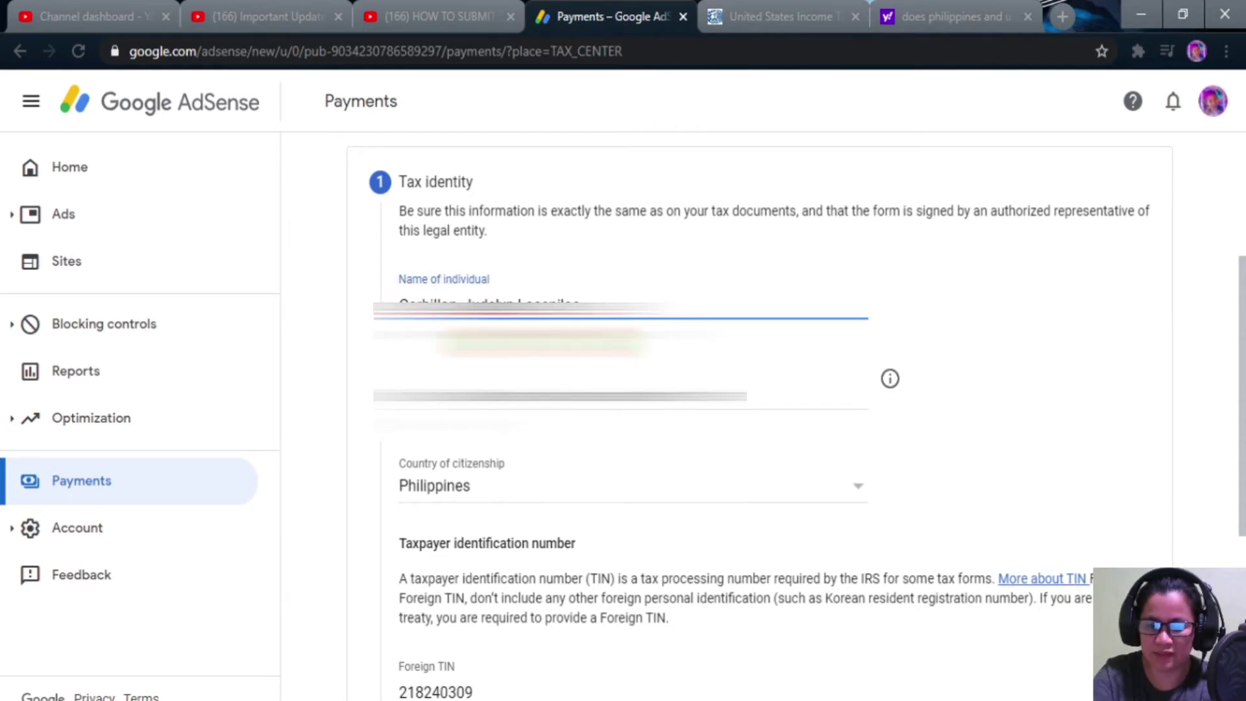
key("BackSpace")
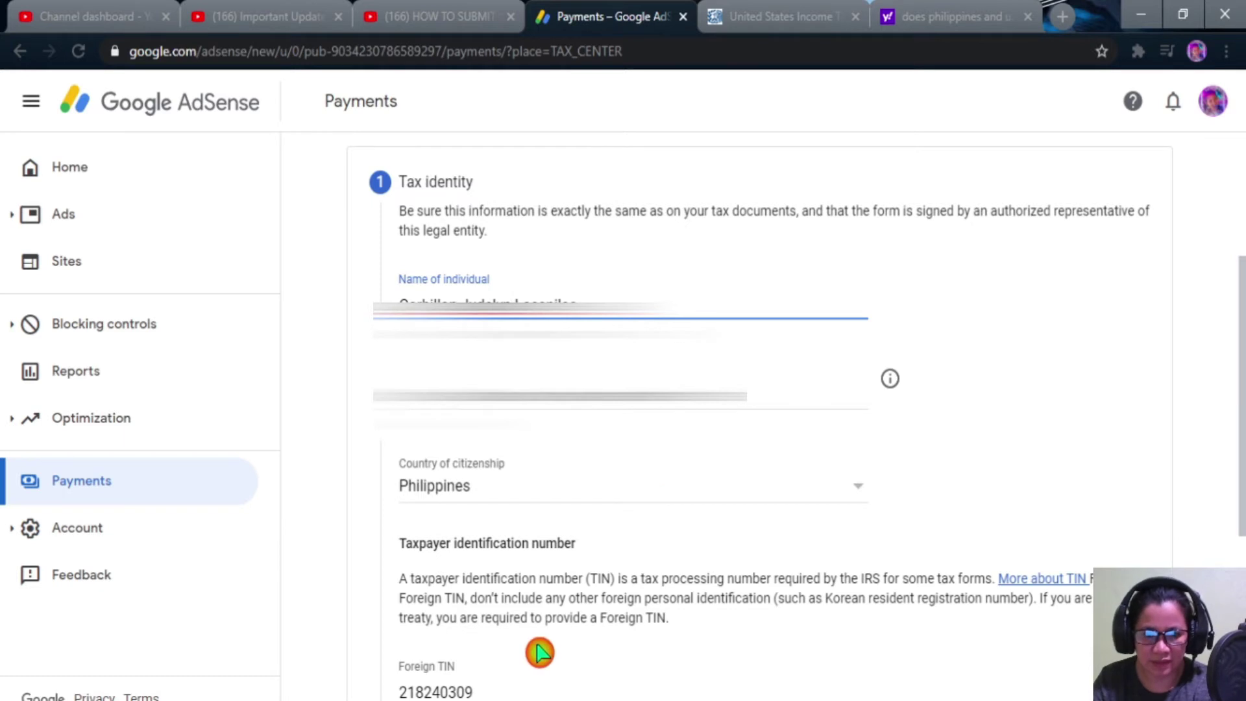
scroll(548, 673, "down", 3)
scroll(538, 673, "down", 4)
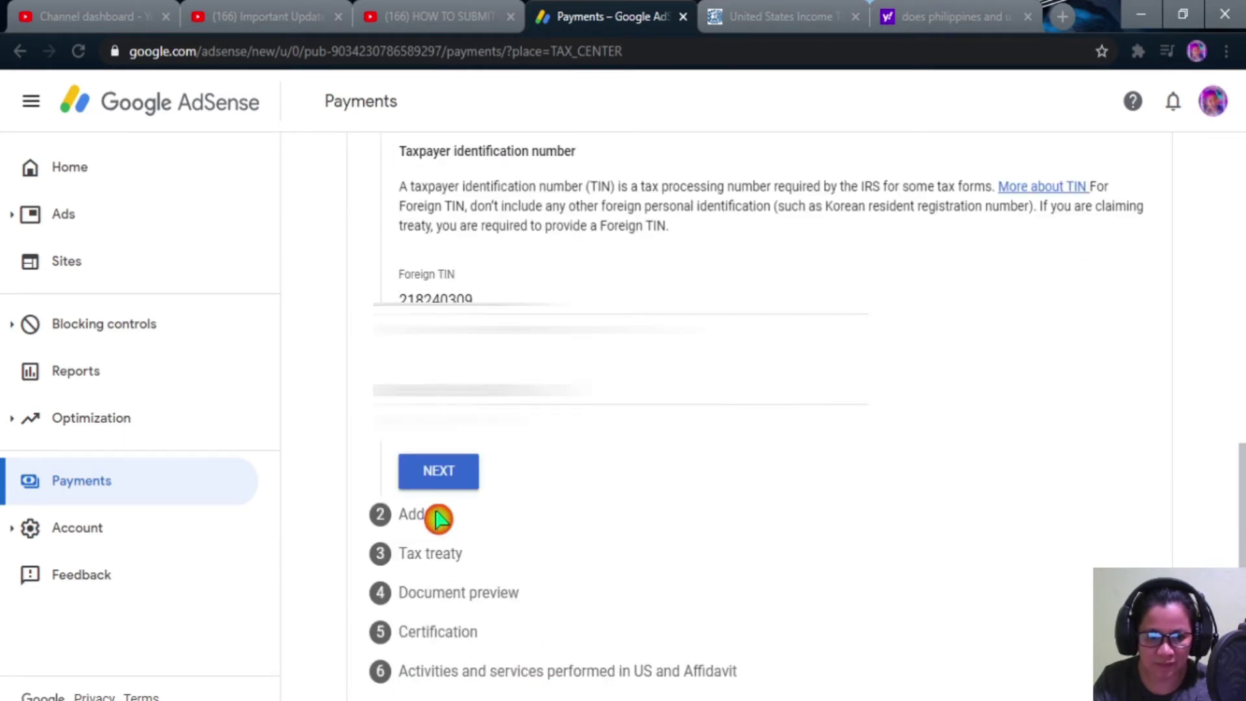
left_click(437, 471)
Fill in the permanent residence address with the saved address suggestion, covering address line, suburb, city and postal code.
scroll(746, 551, "up", 10)
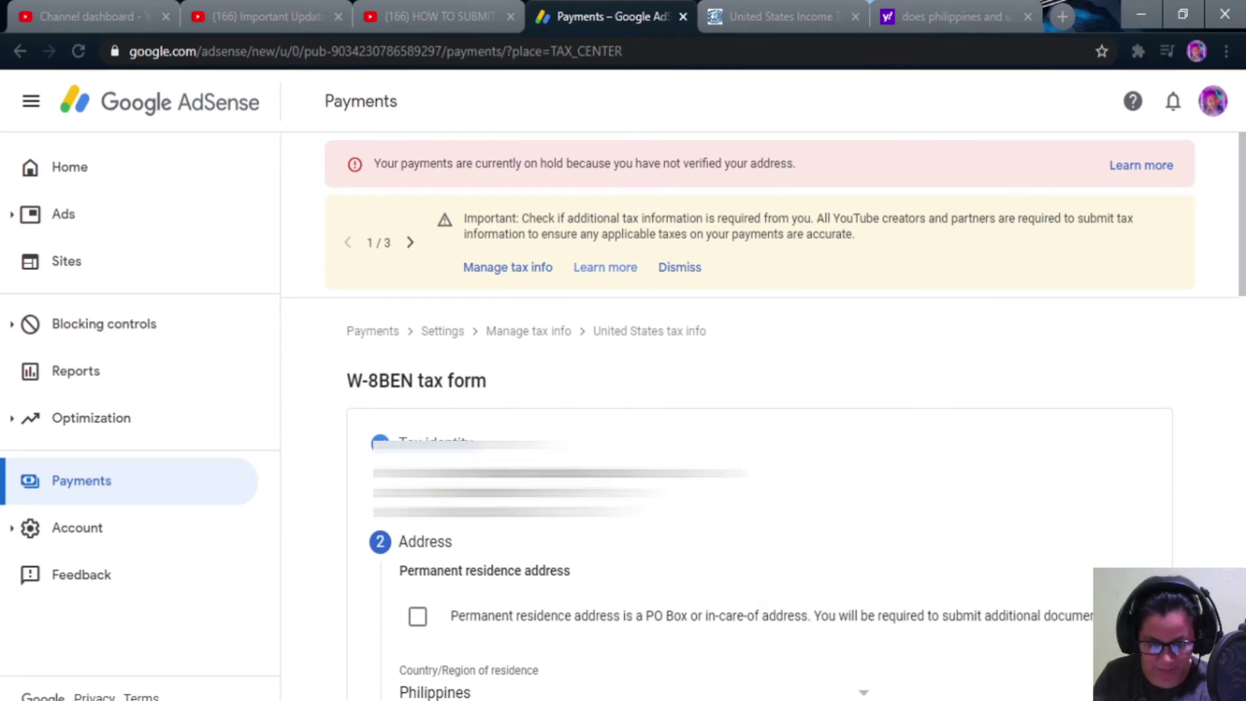
scroll(617, 523, "down", 3)
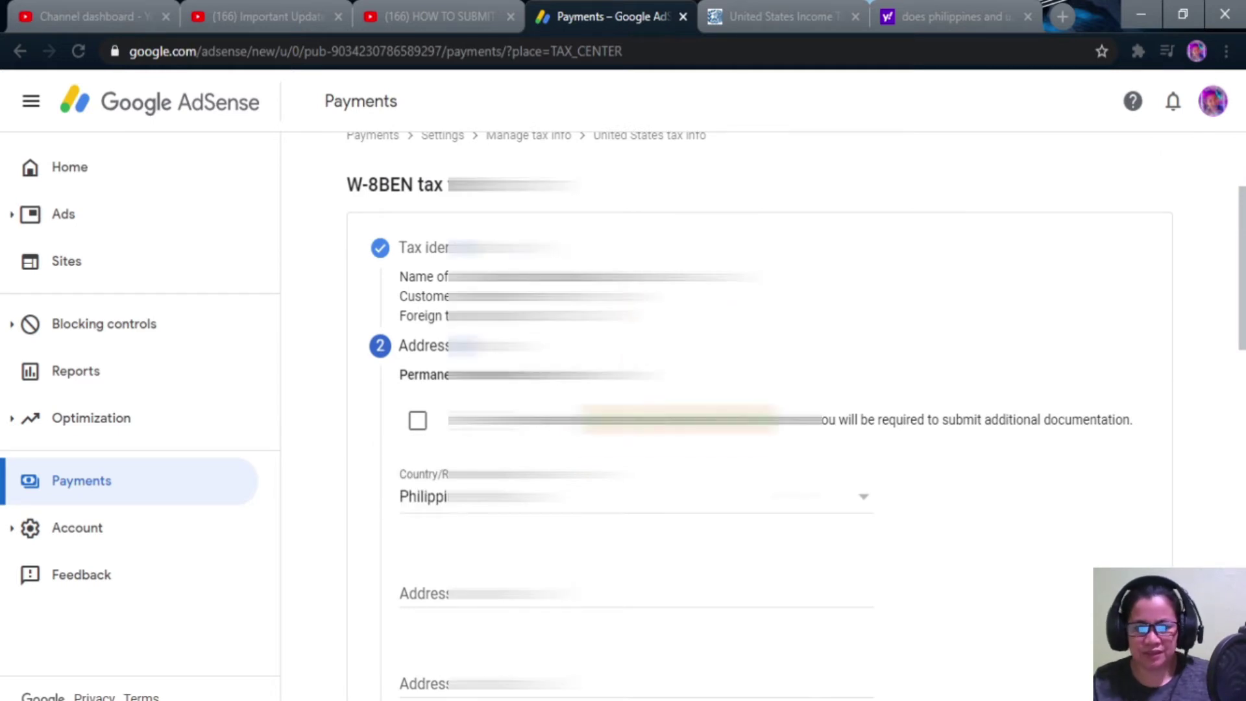
scroll(437, 403, "down", 1)
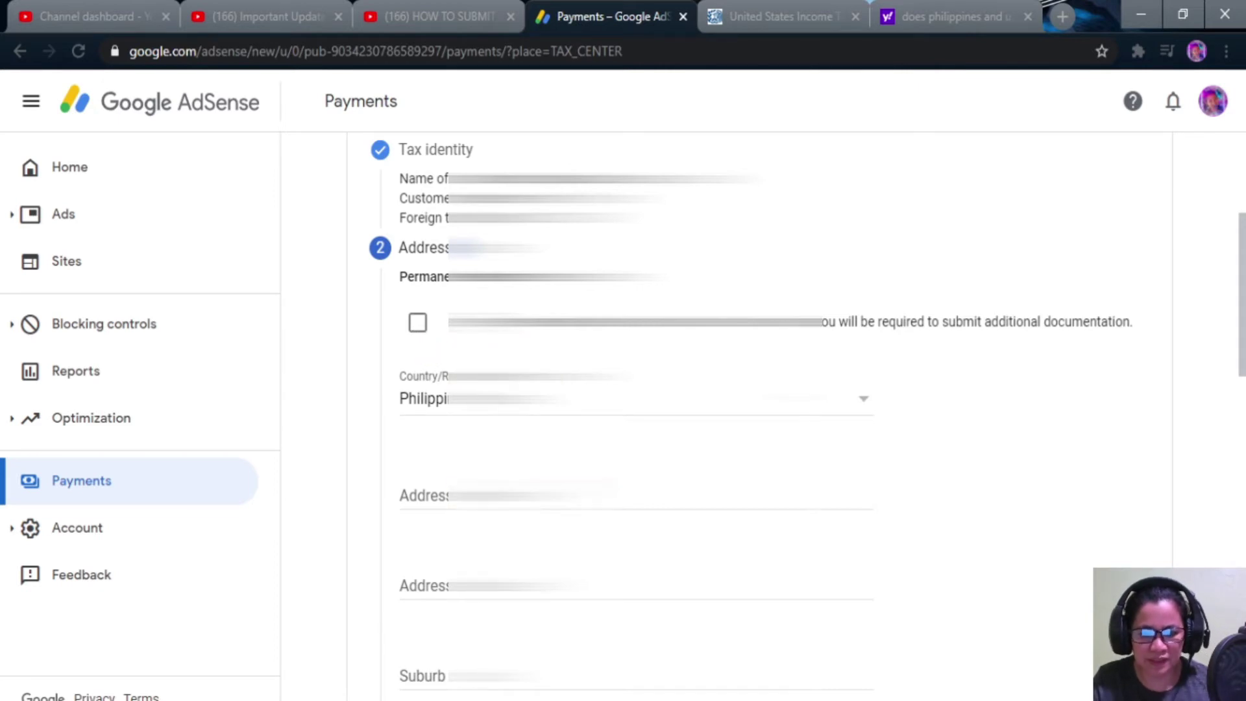
left_click(516, 496)
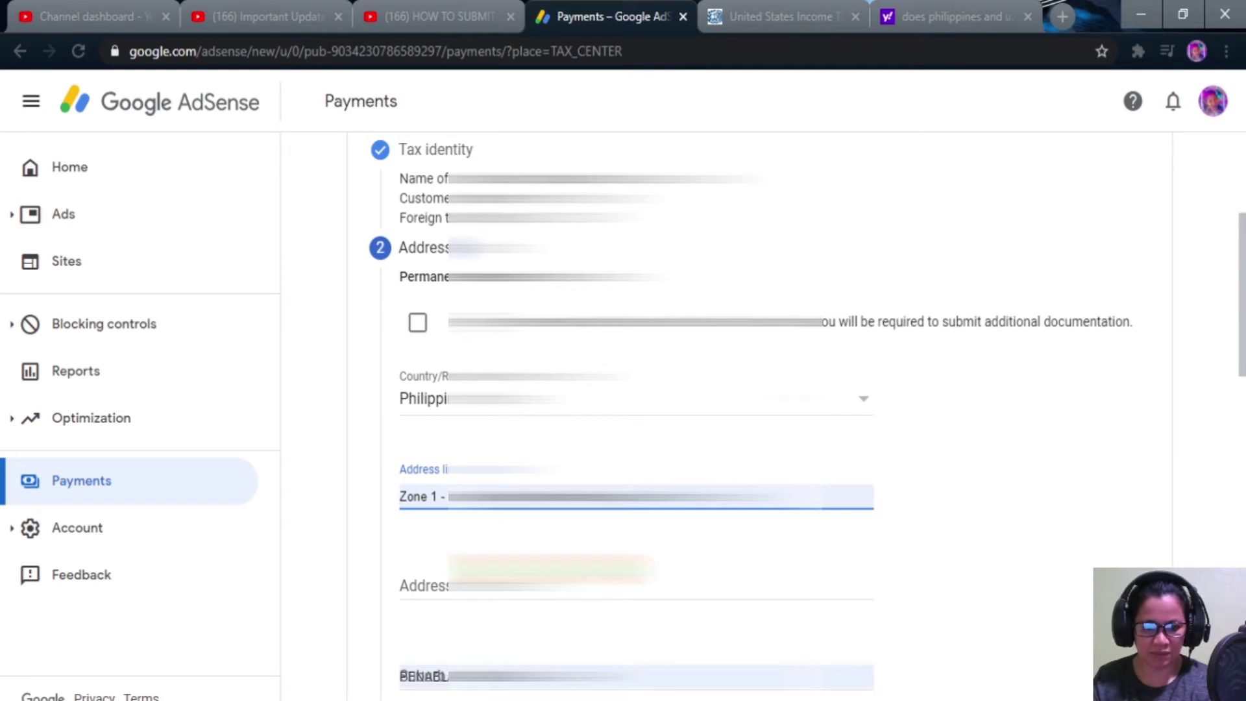
left_click(551, 571)
scroll(779, 574, "down", 2)
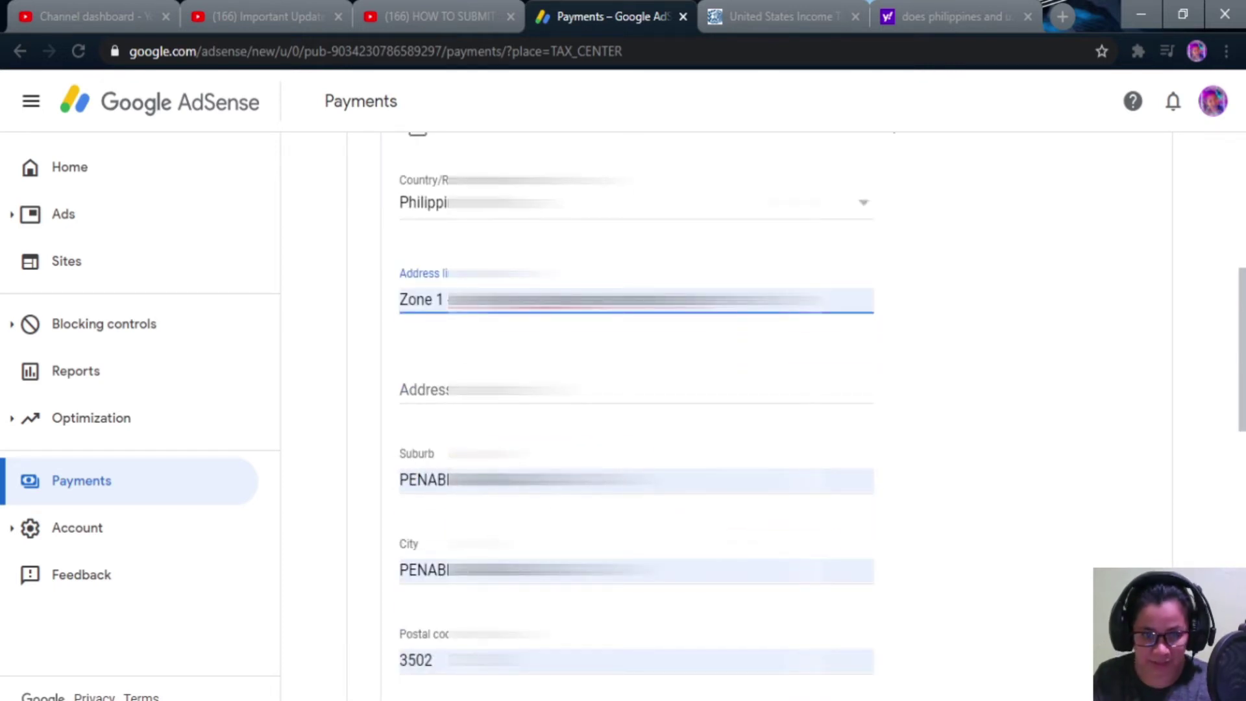
scroll(636, 415, "down", 5)
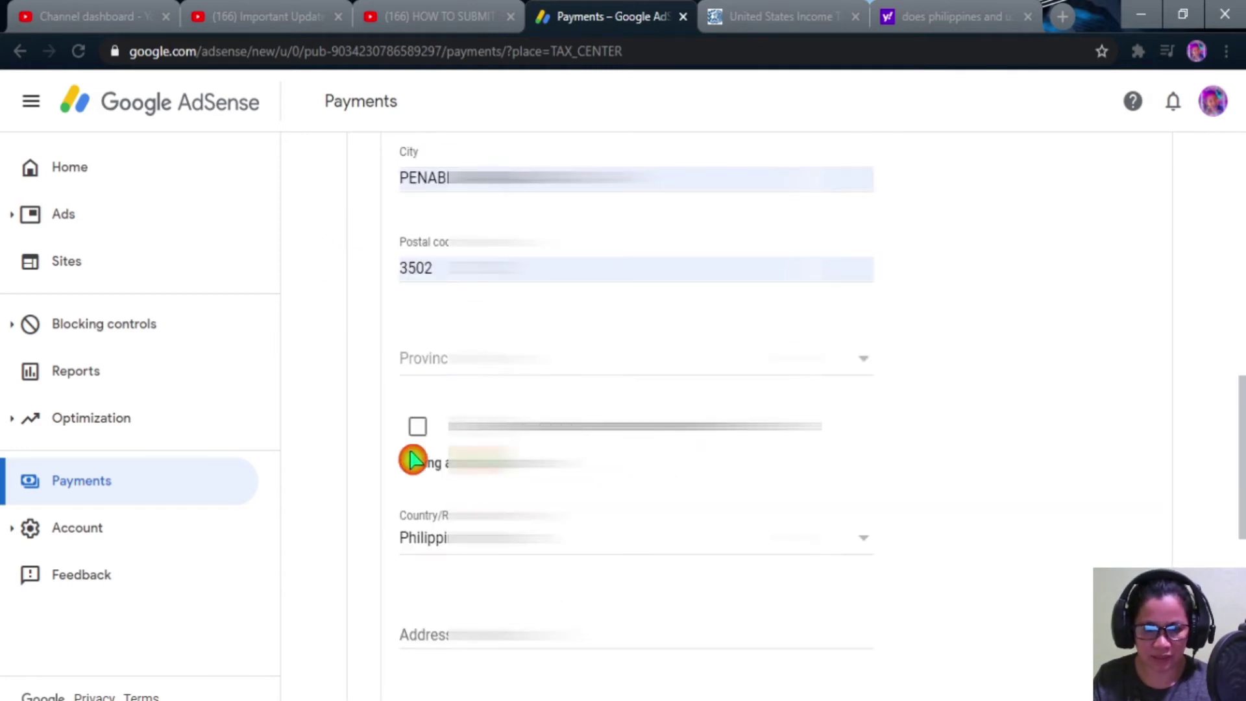
Mark the mailing address as the same as the permanent residence address, review the address details, and continue to the Tax treaty section.
left_click(426, 435)
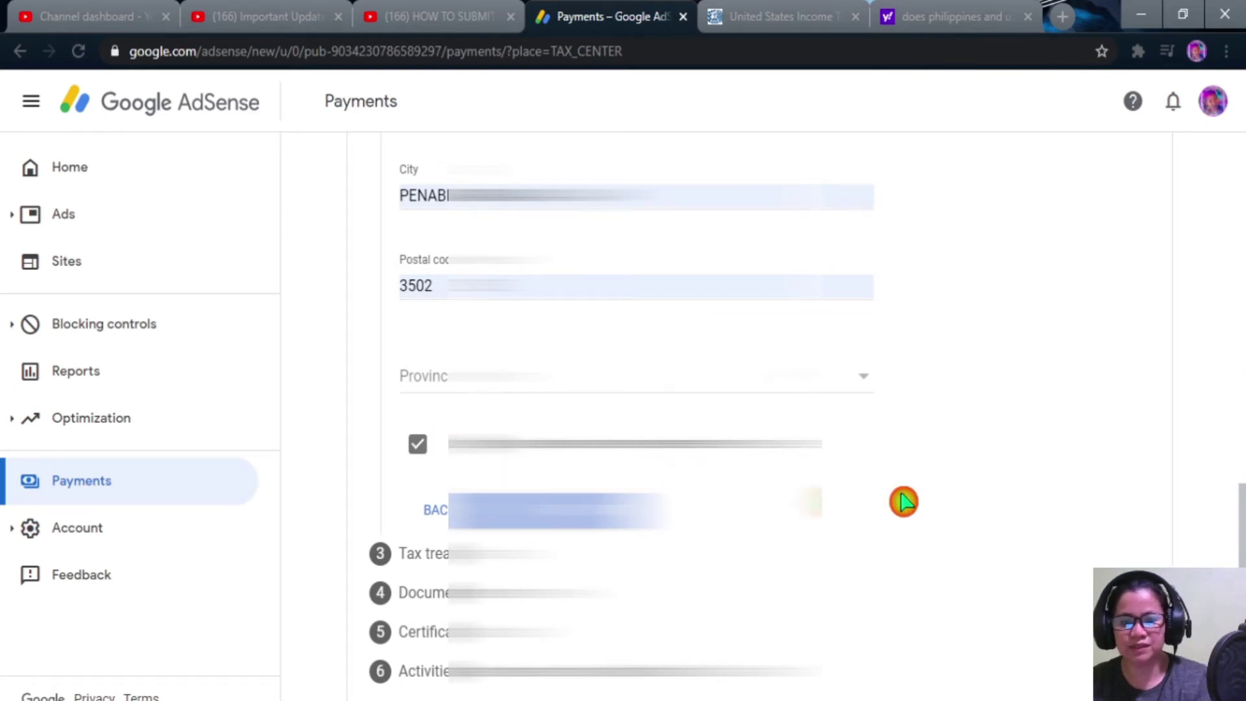
scroll(902, 501, "up", 8)
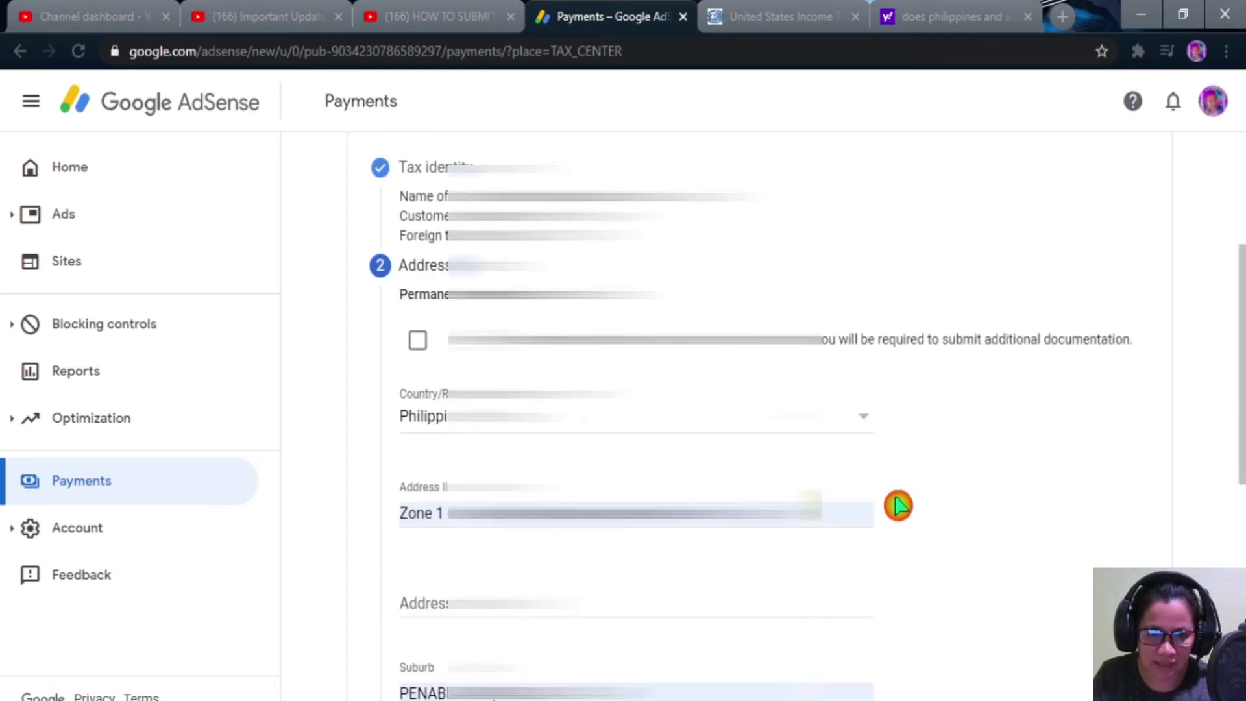
scroll(898, 505, "down", 7)
scroll(898, 505, "up", 9)
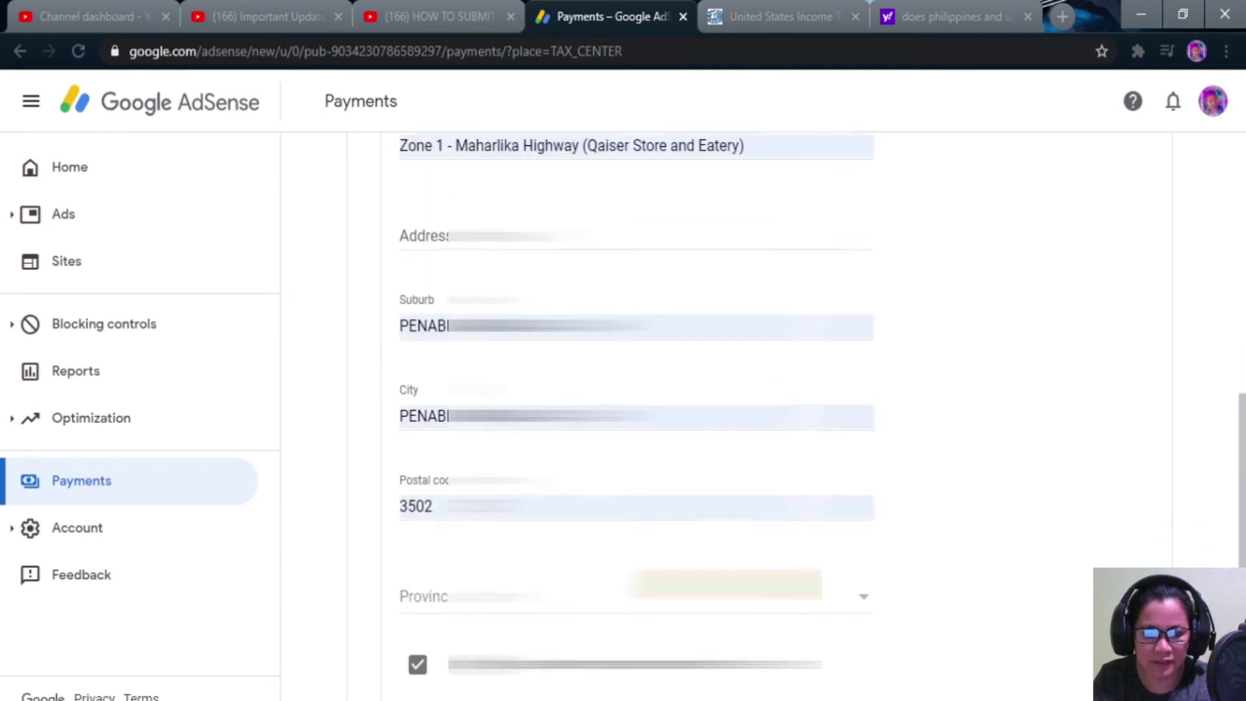
scroll(931, 612, "down", 9)
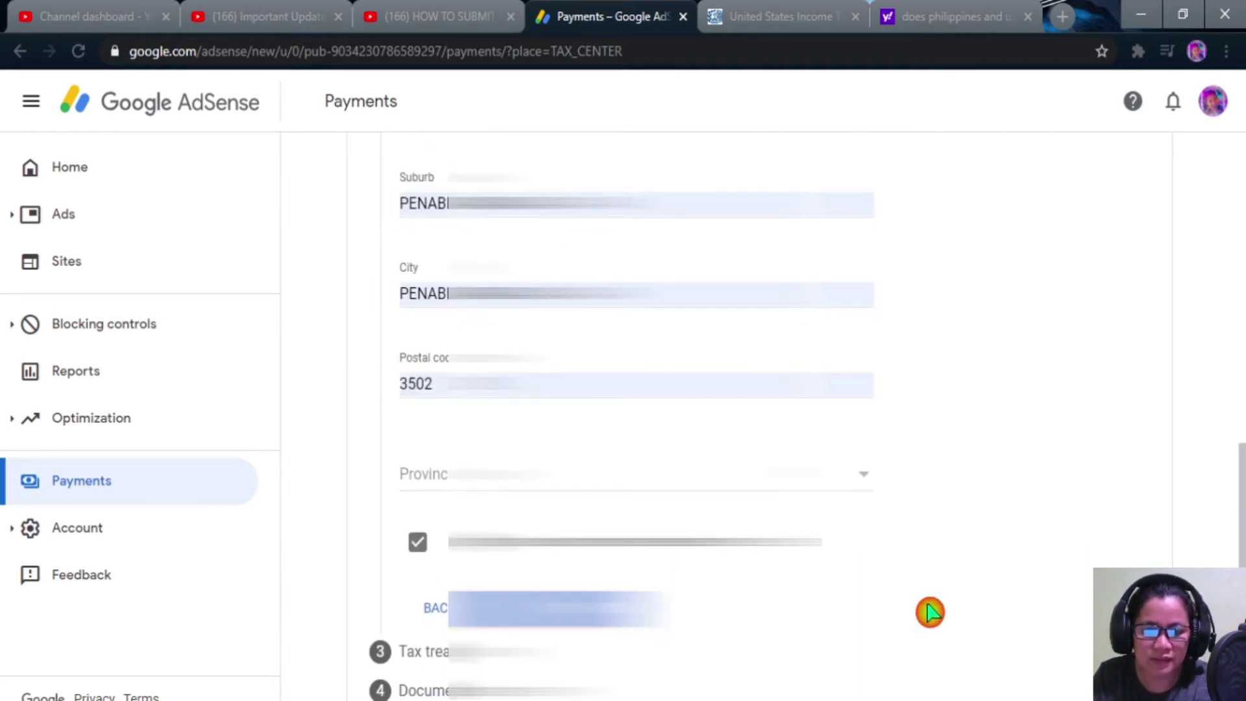
left_click(539, 532)
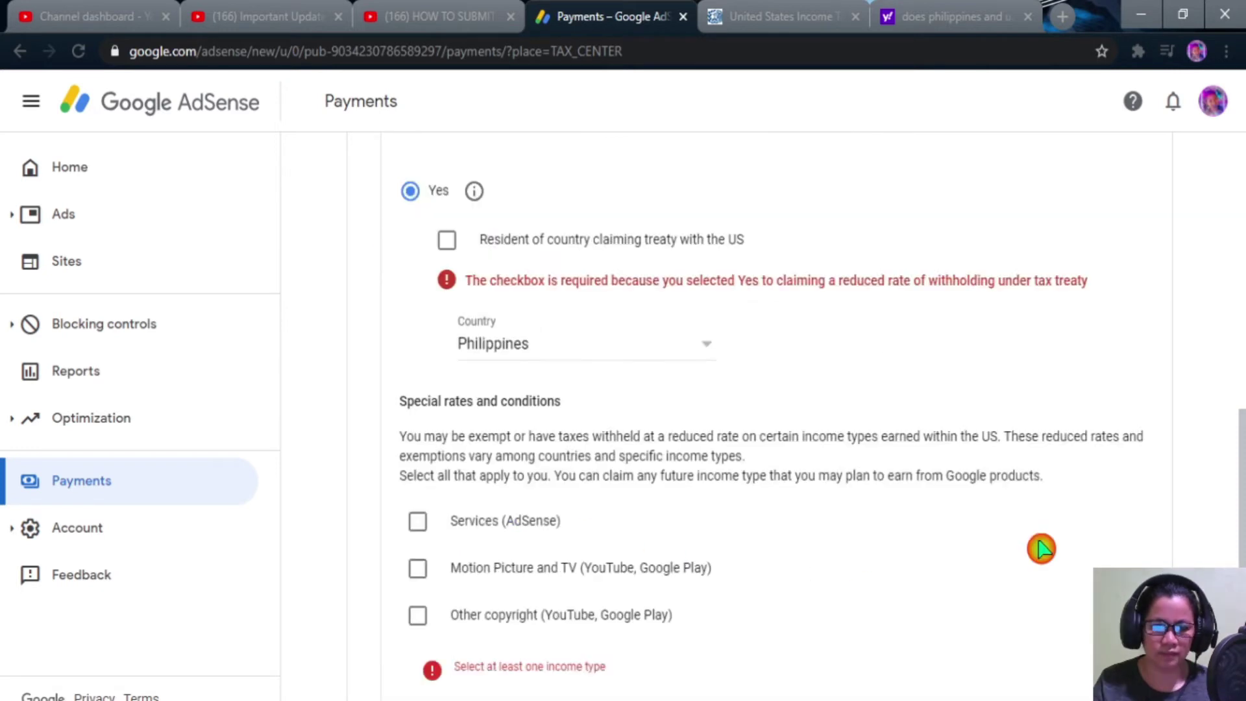
Check the IRS treaty list for Philippines and return to AdSense to confirm being a resident of the country claiming treaty with the US.
scroll(1043, 538, "up", 2)
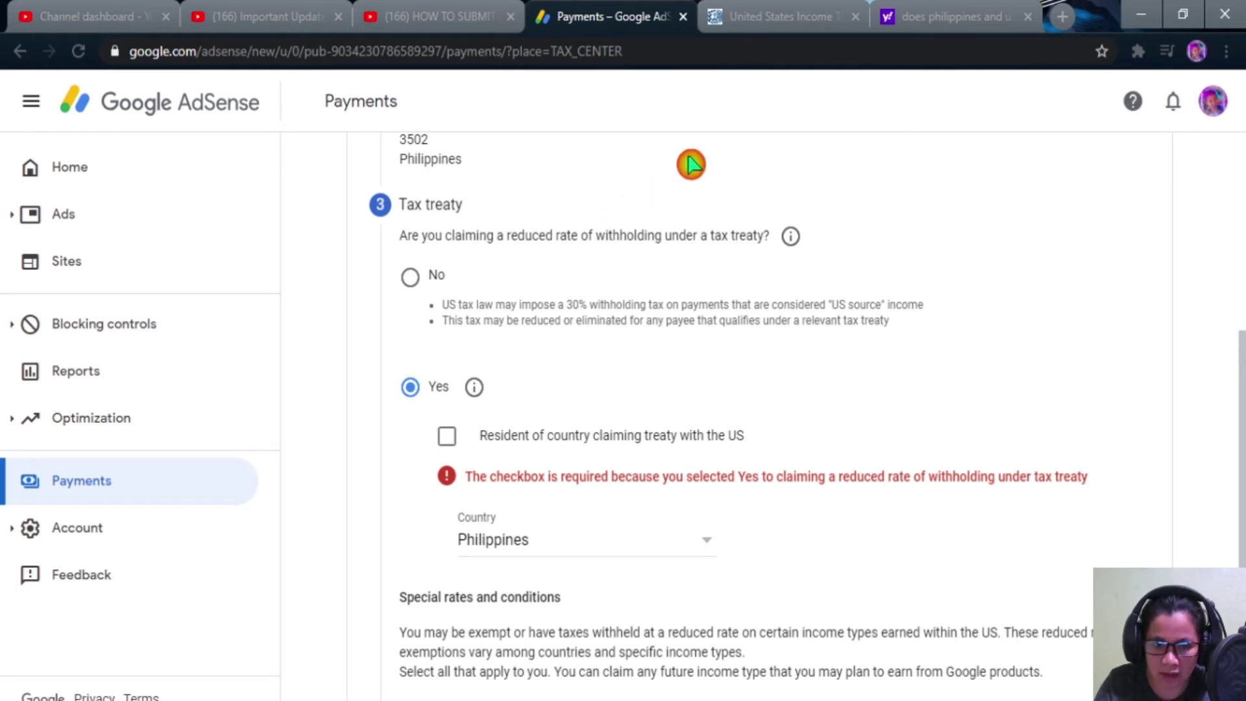
left_click(778, 12)
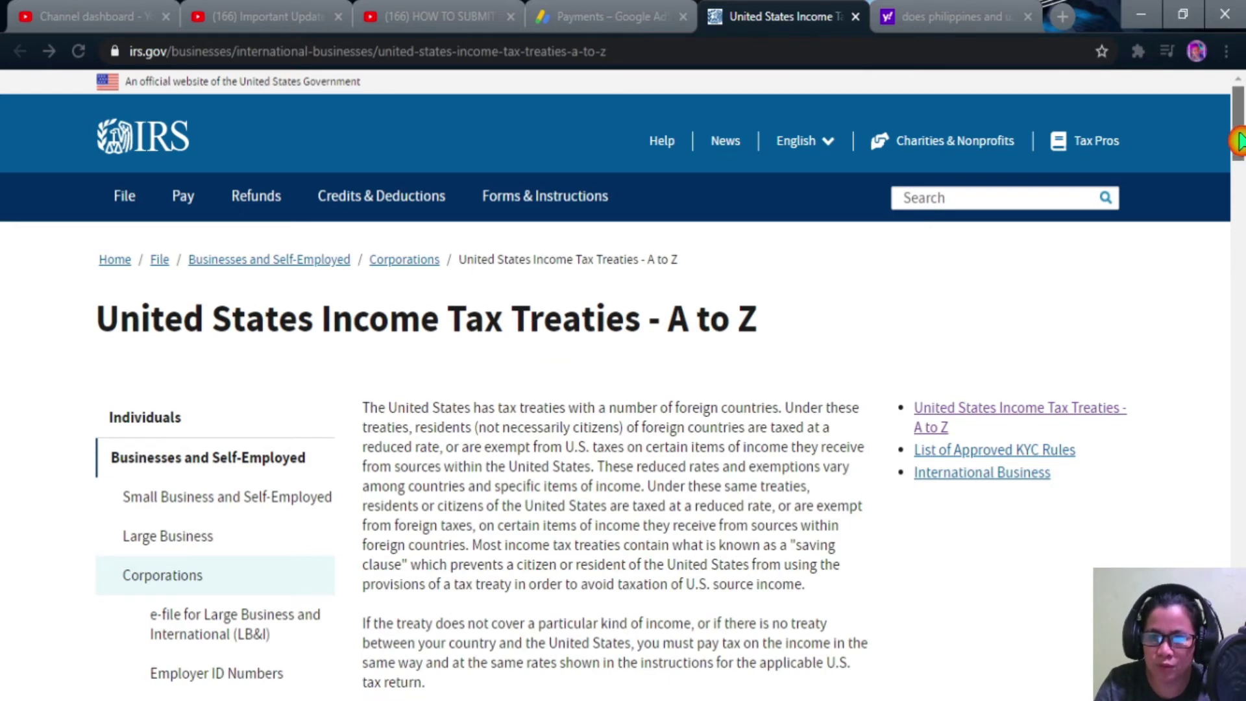
left_click_drag(1238, 142, 1239, 487)
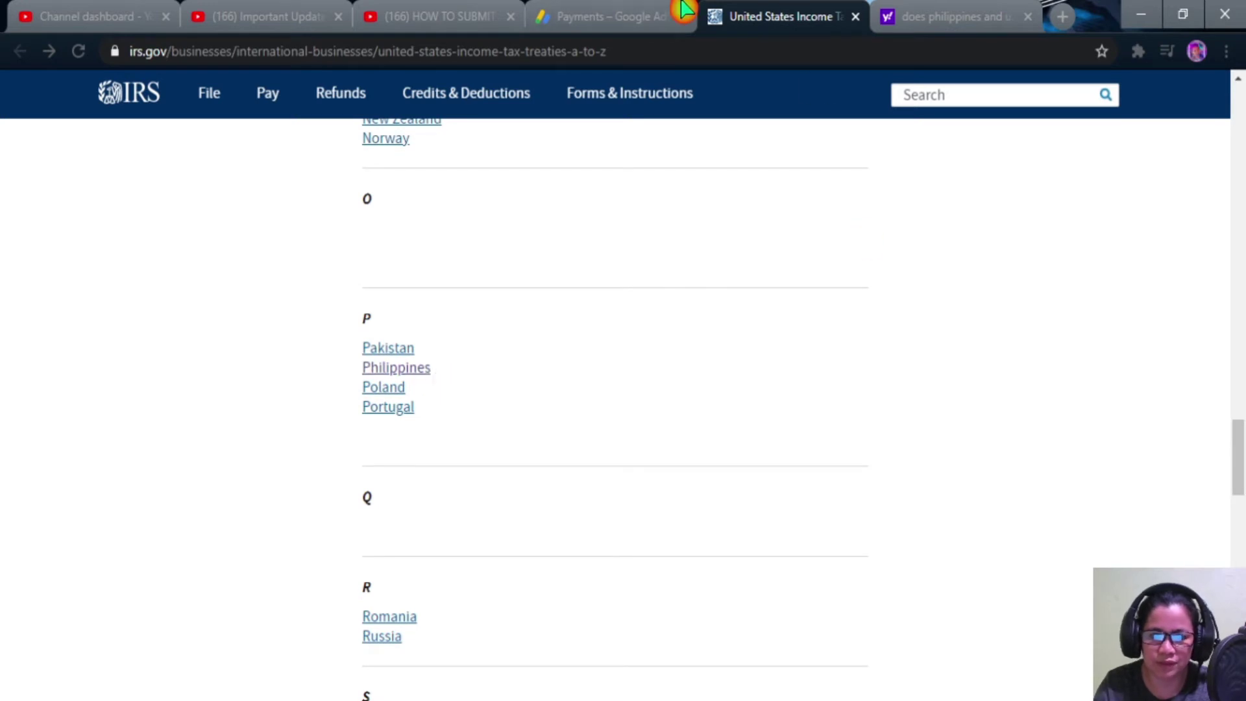
left_click(613, 13)
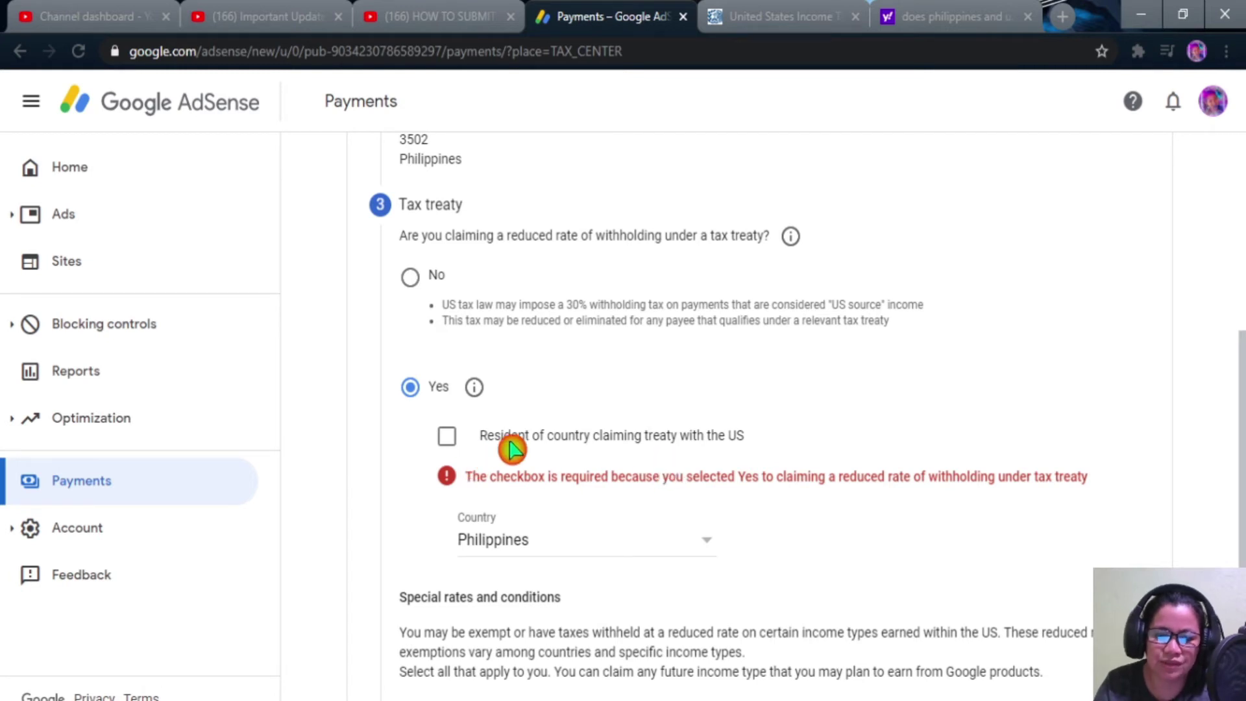
left_click(445, 446)
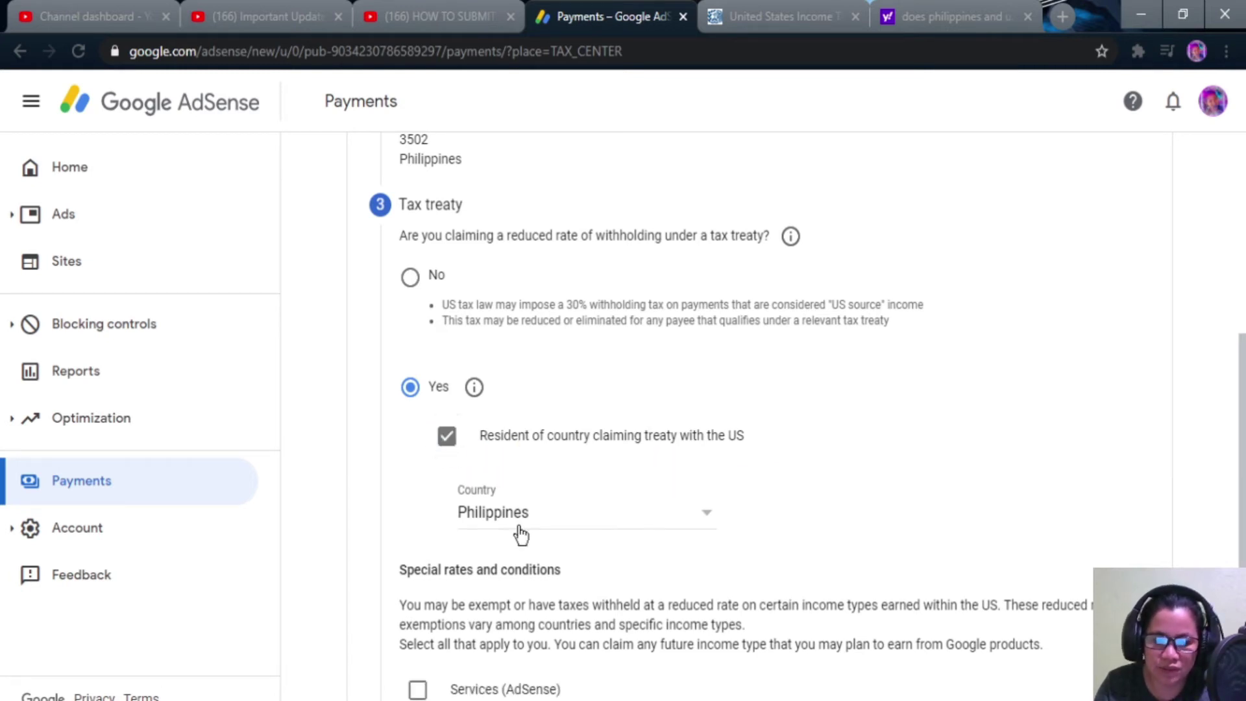
Under Special rates and conditions, select the income types Services (AdSense), Motion Picture and TV, and Other copyright.
left_click_drag(1236, 422, 1239, 527)
scroll(830, 489, "down", 2)
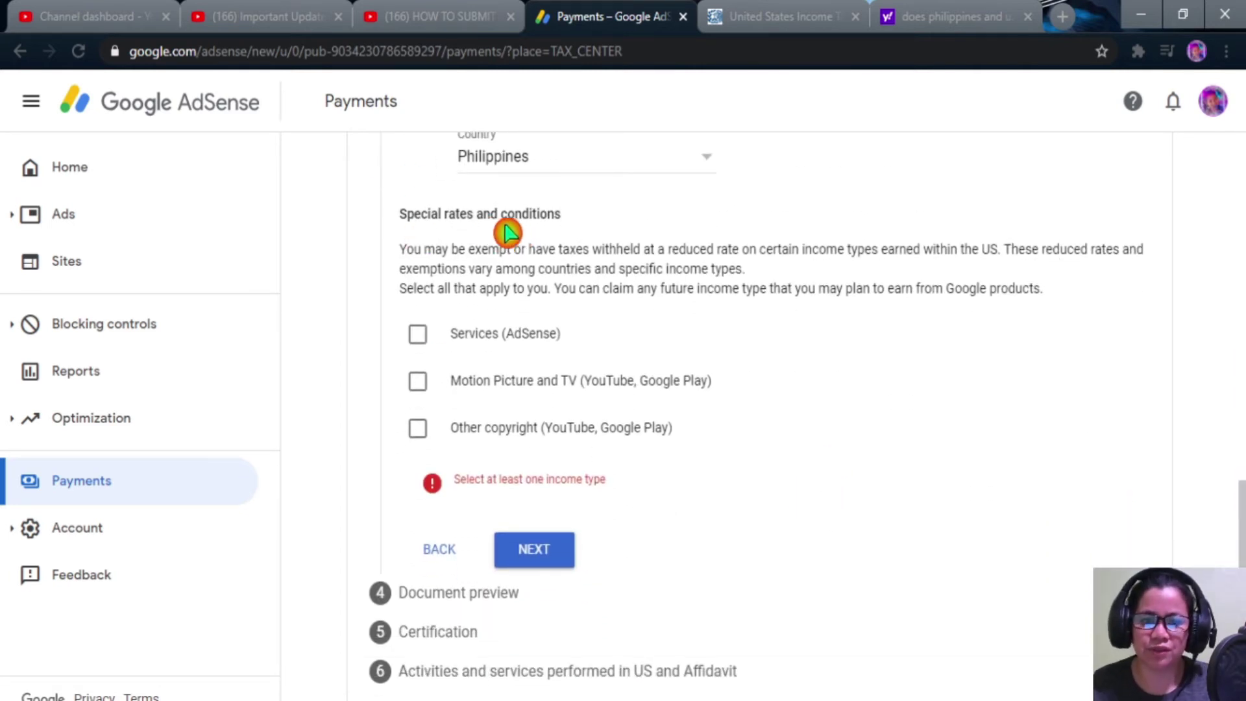
left_click(418, 337)
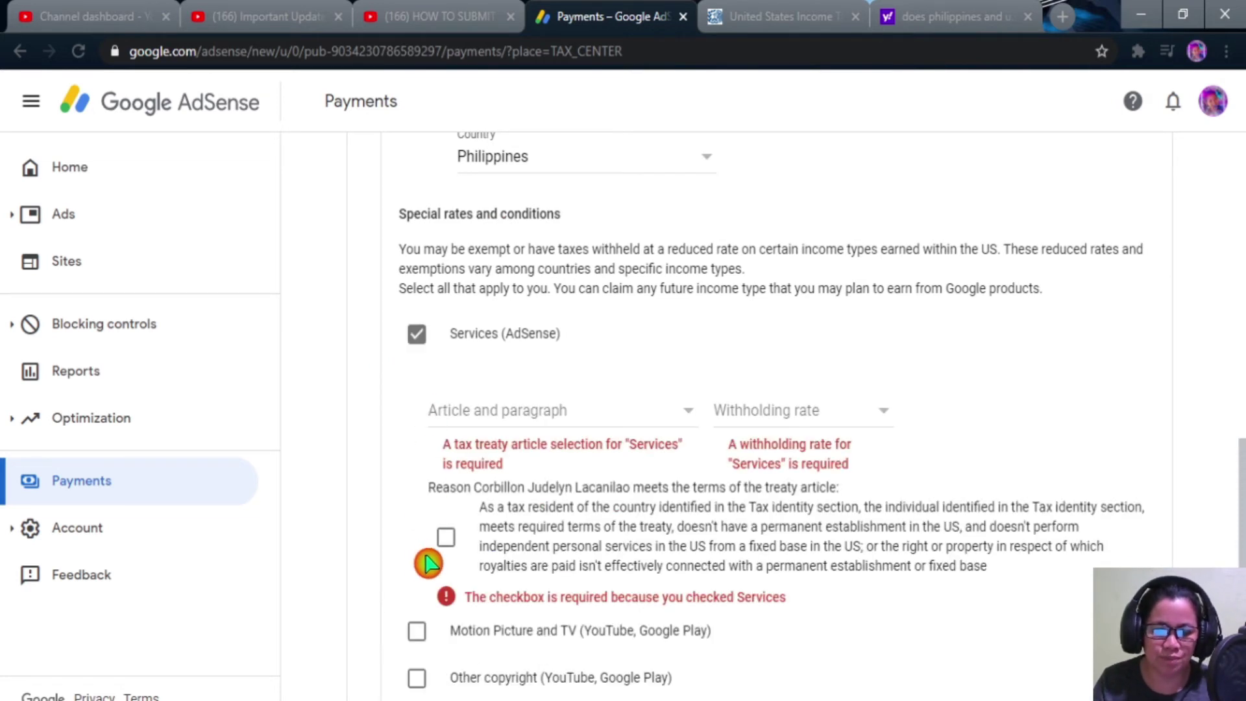
left_click(417, 633)
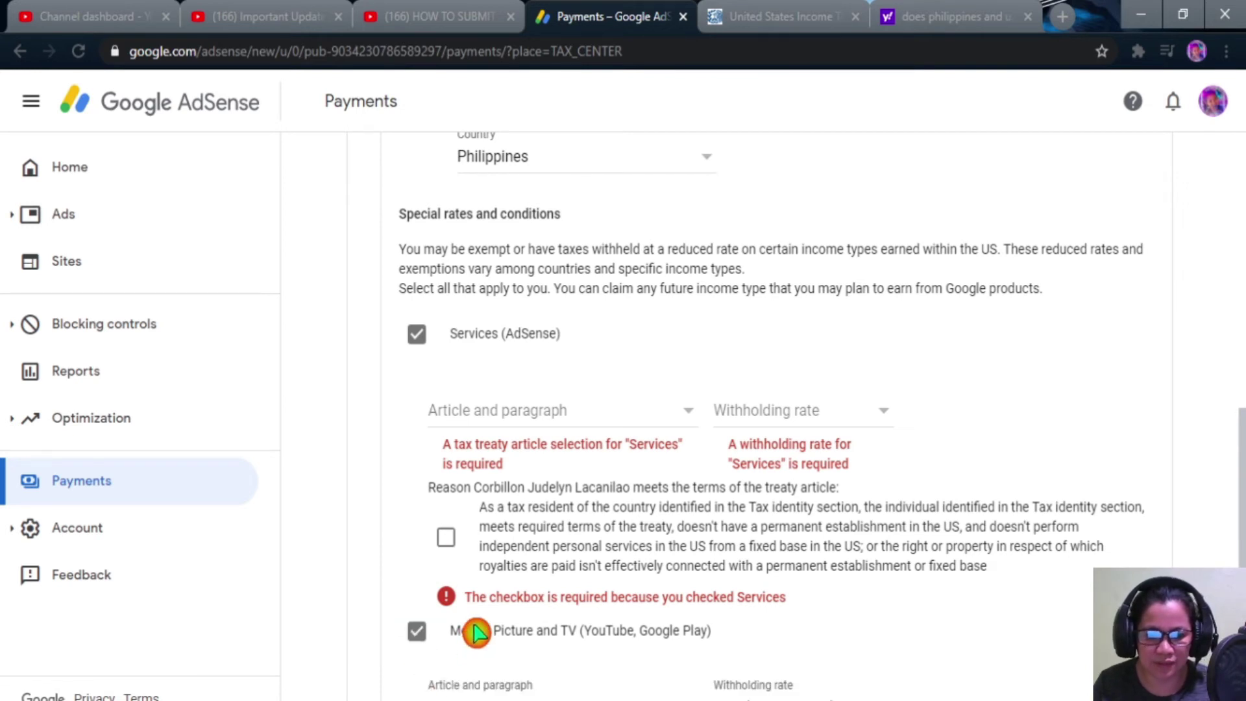
scroll(478, 627, "down", 3)
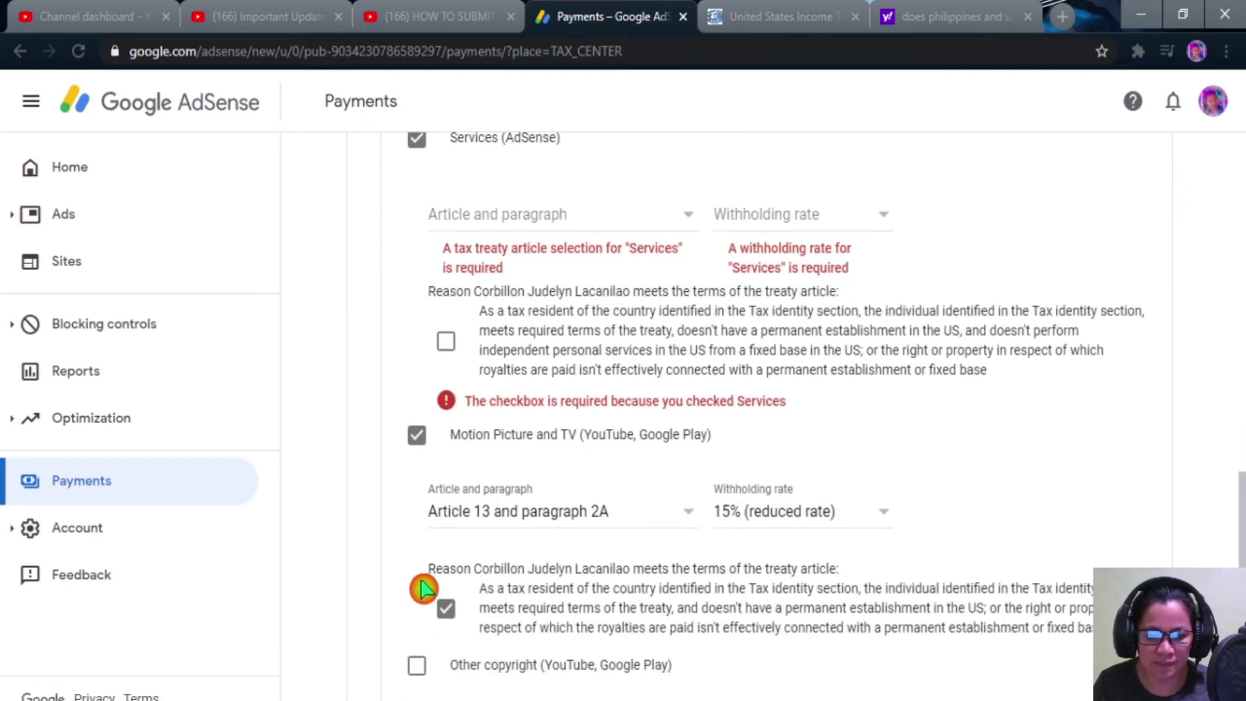
left_click(417, 665)
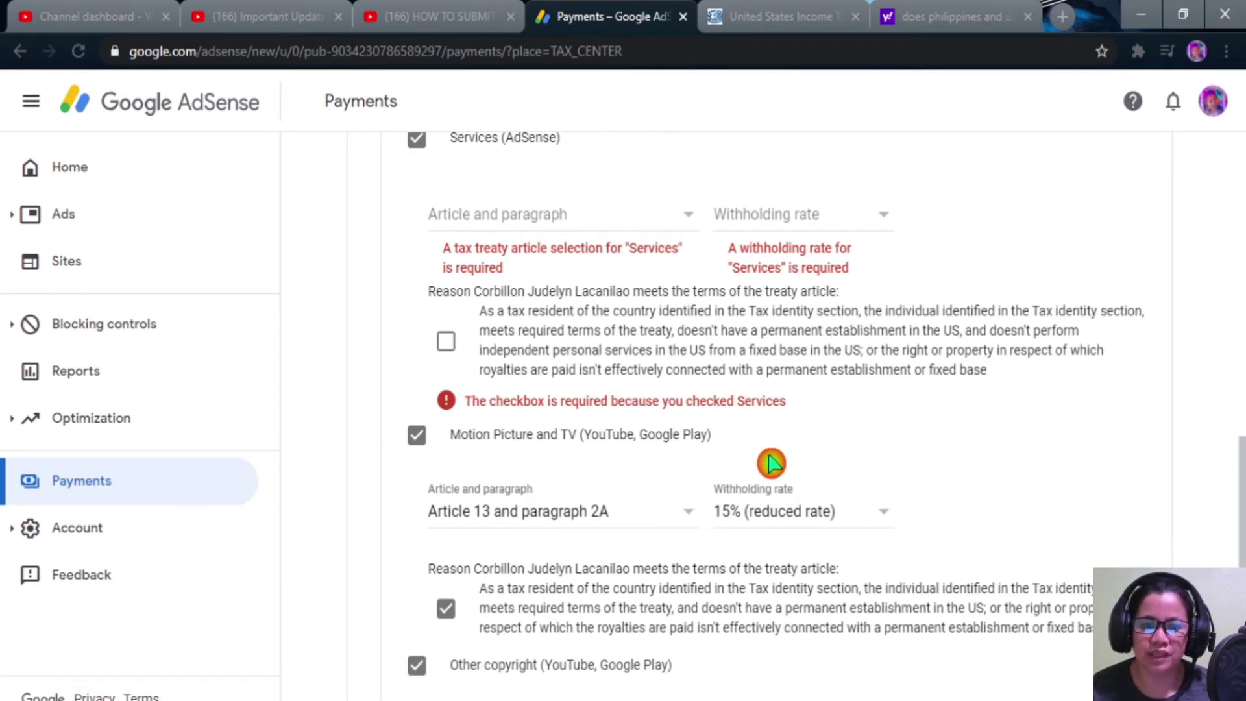
For Services, choose Article 8 and paragraph 1 with the 0% (reduced rate) withholding, and confirm meeting the treaty terms.
scroll(770, 463, "up", 3)
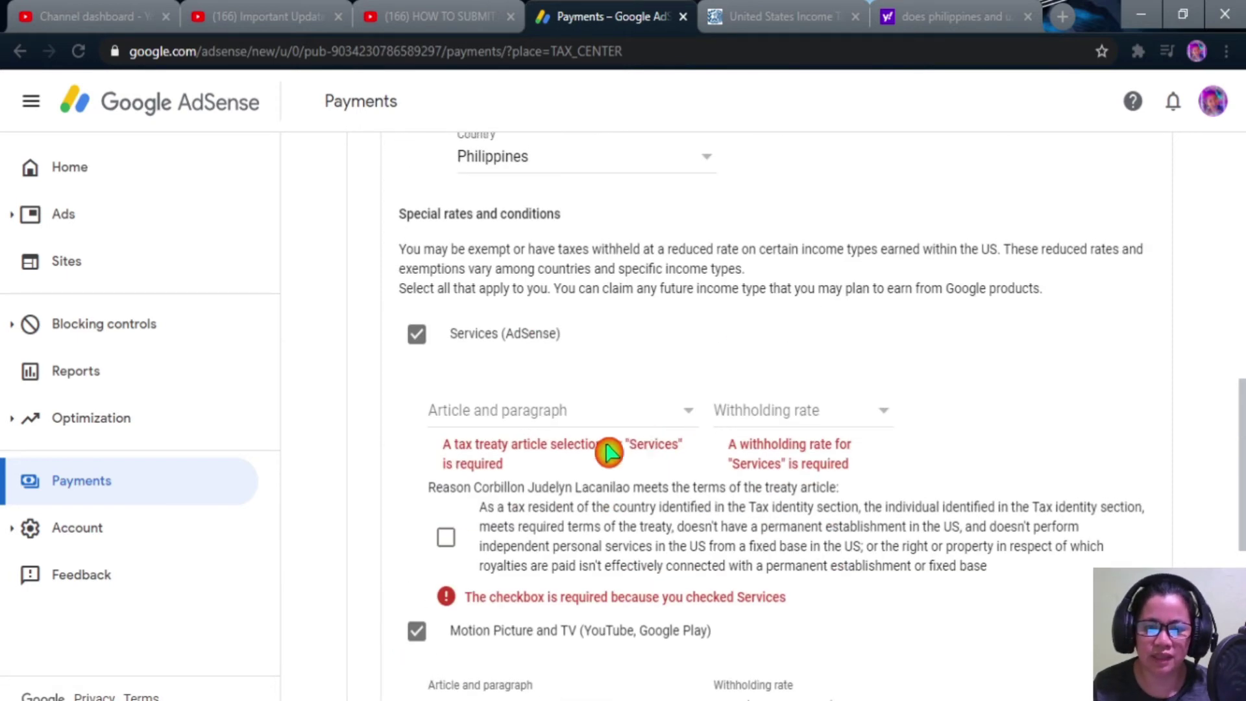
left_click(657, 429)
left_click(653, 443)
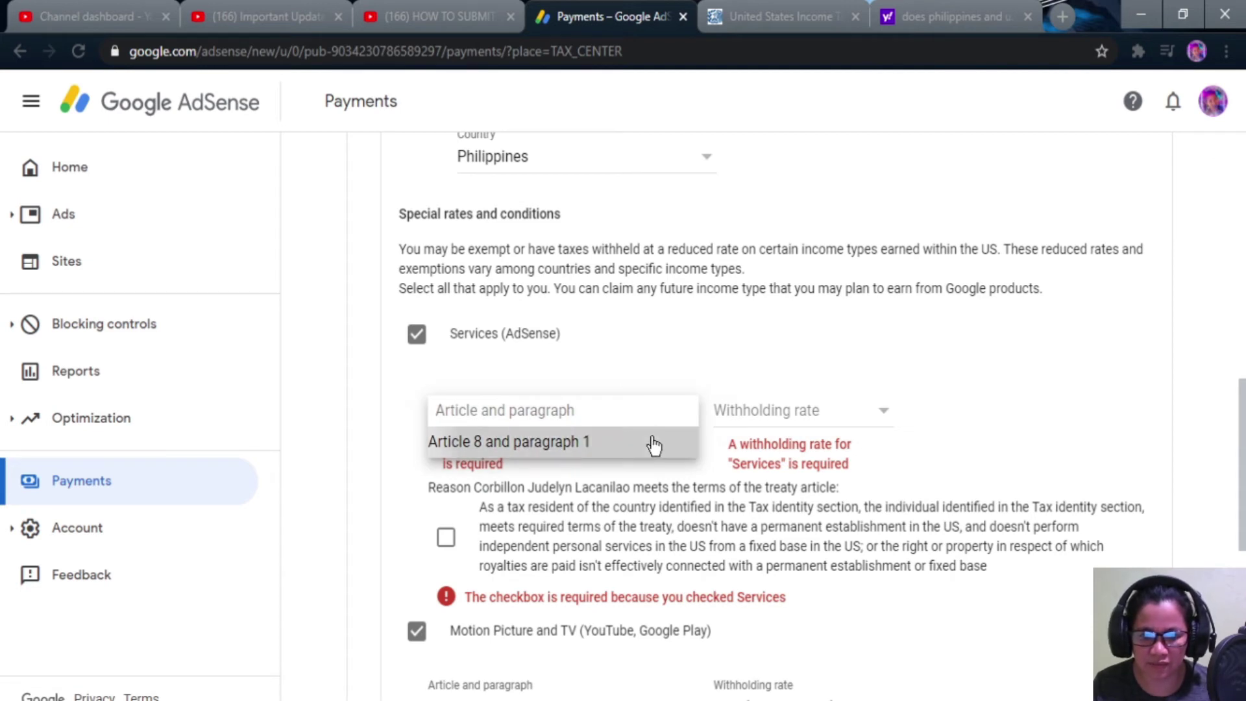
left_click(847, 421)
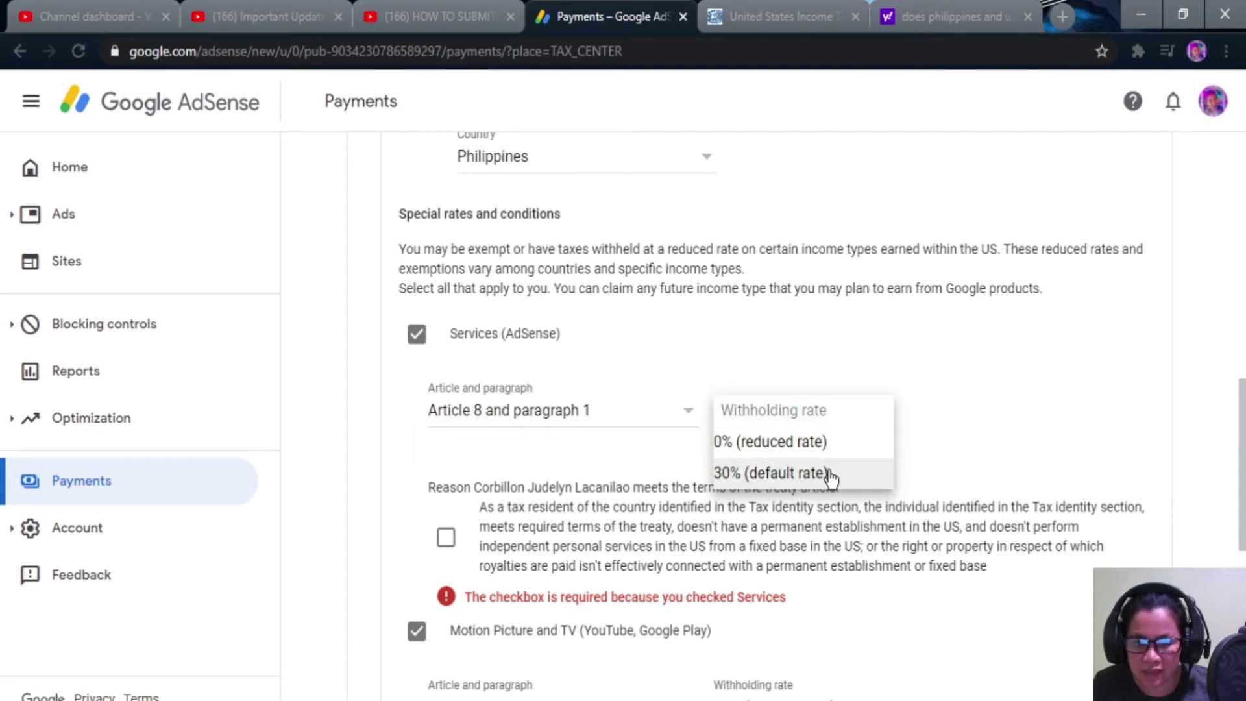
left_click(859, 452)
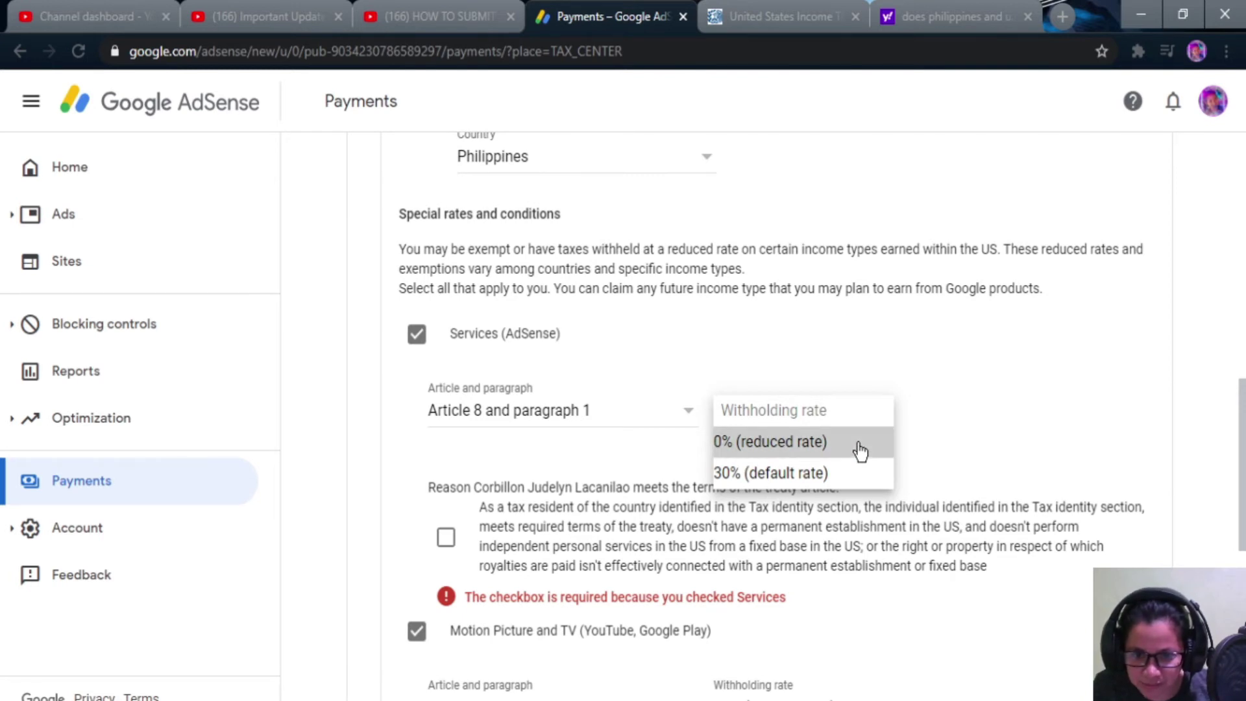
left_click(448, 524)
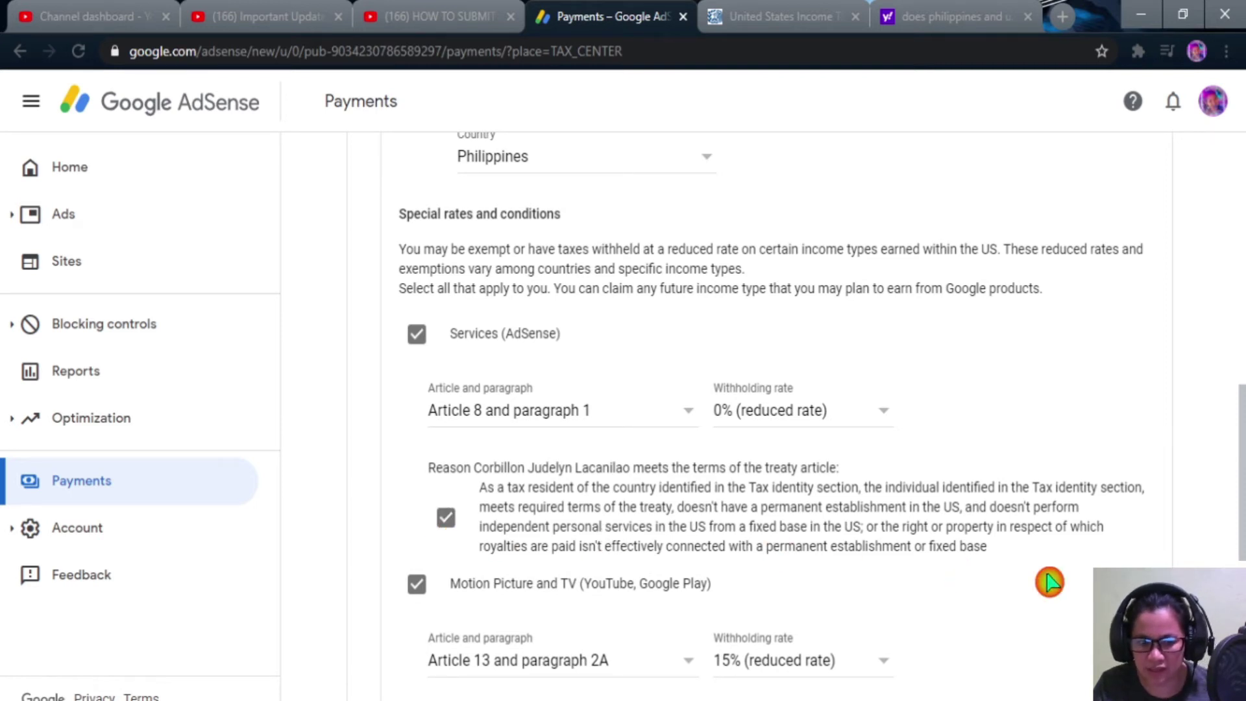
For Motion Picture and TV, select the 15% (reduced rate) withholding rate under Article 13 and paragraph 2A.
scroll(1047, 581, "down", 5)
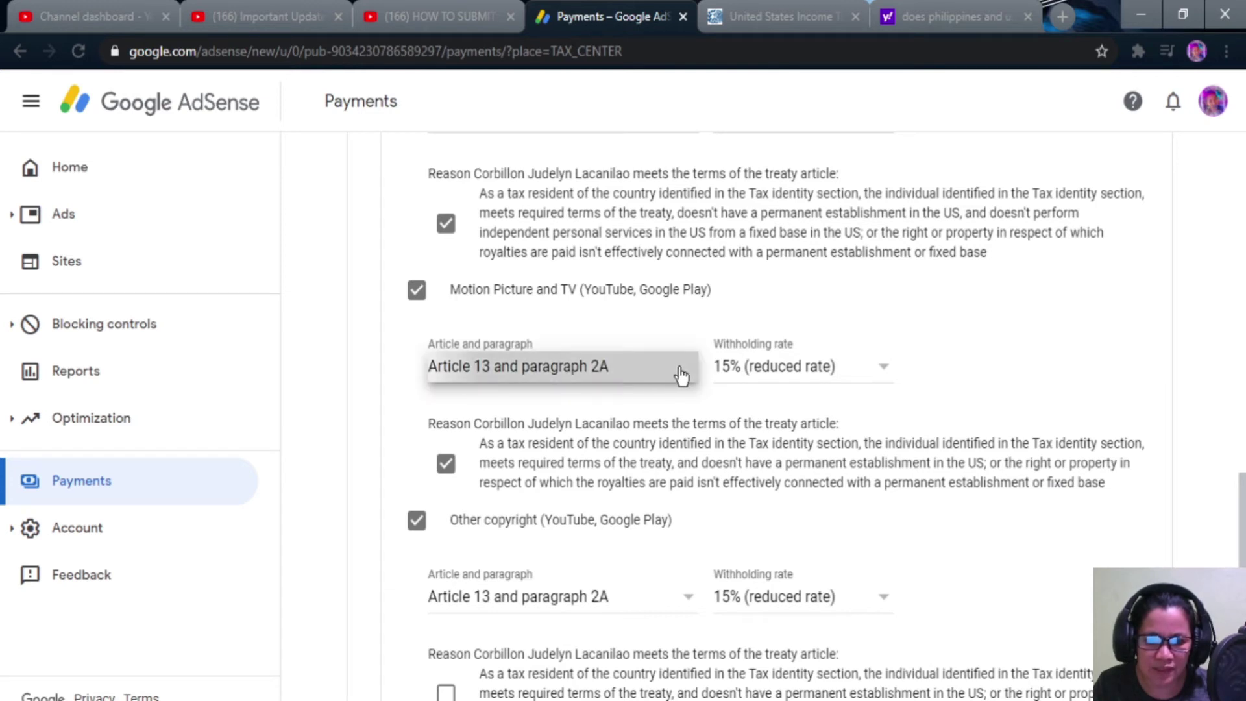
left_click(777, 368)
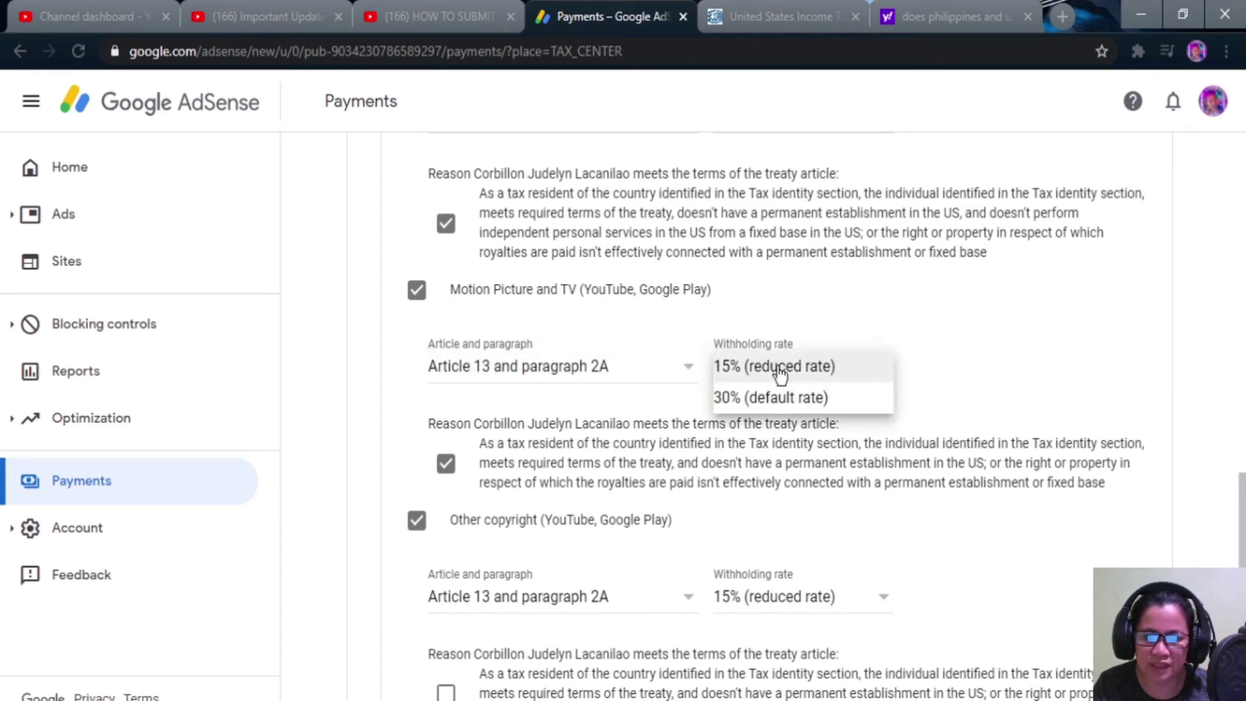
left_click(791, 368)
scroll(603, 575, "down", 3)
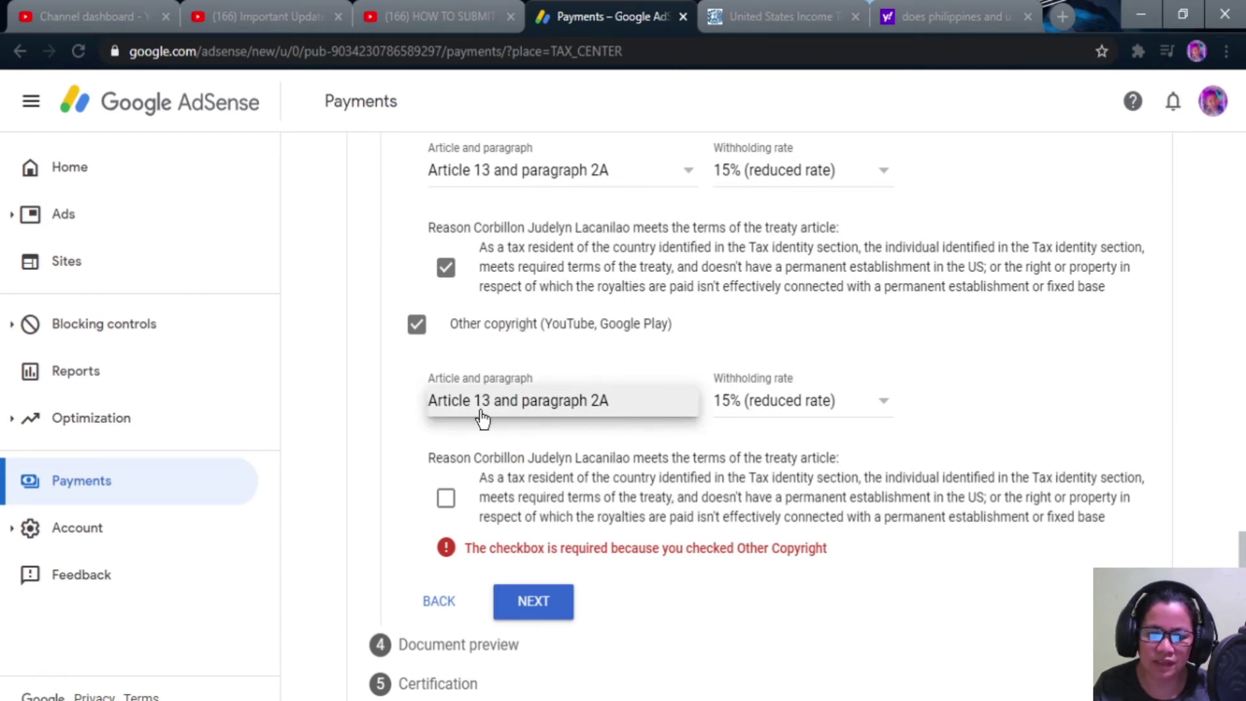
For Other copyright, choose Article 13 and paragraph 2A with the 15% (reduced rate) withholding, confirm meeting the treaty terms, and continue.
left_click(542, 412)
left_click(829, 389)
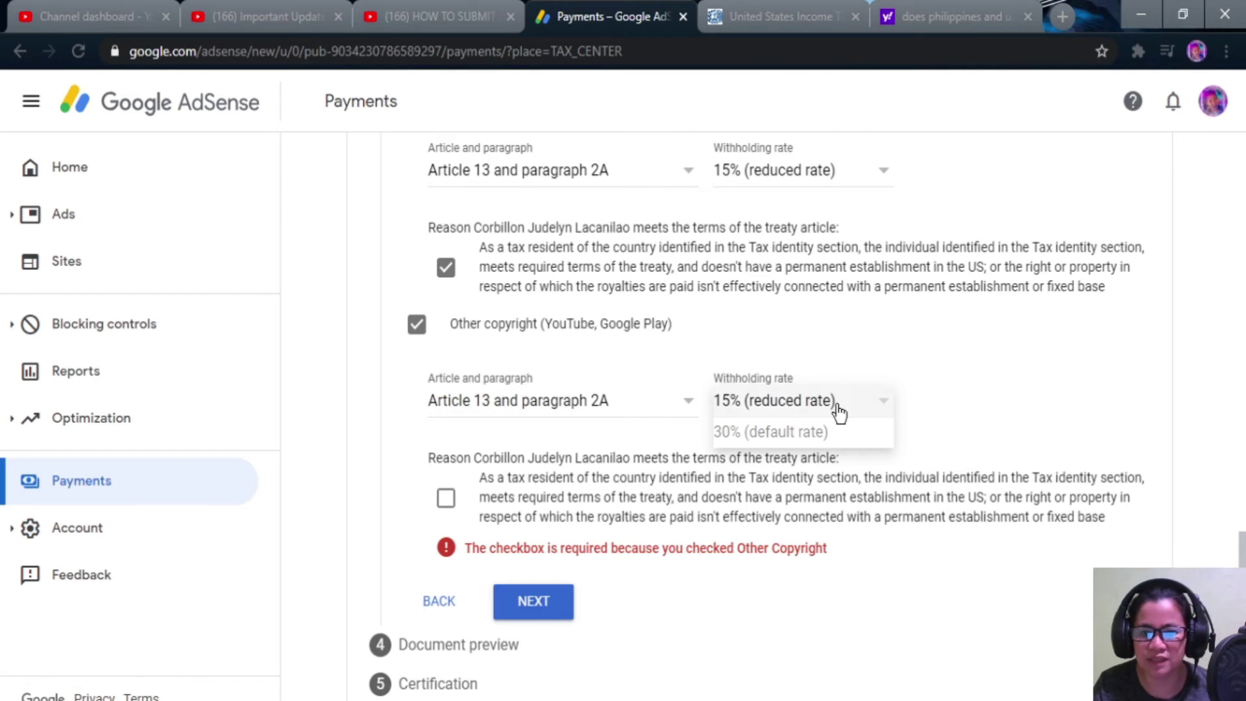
left_click(811, 405)
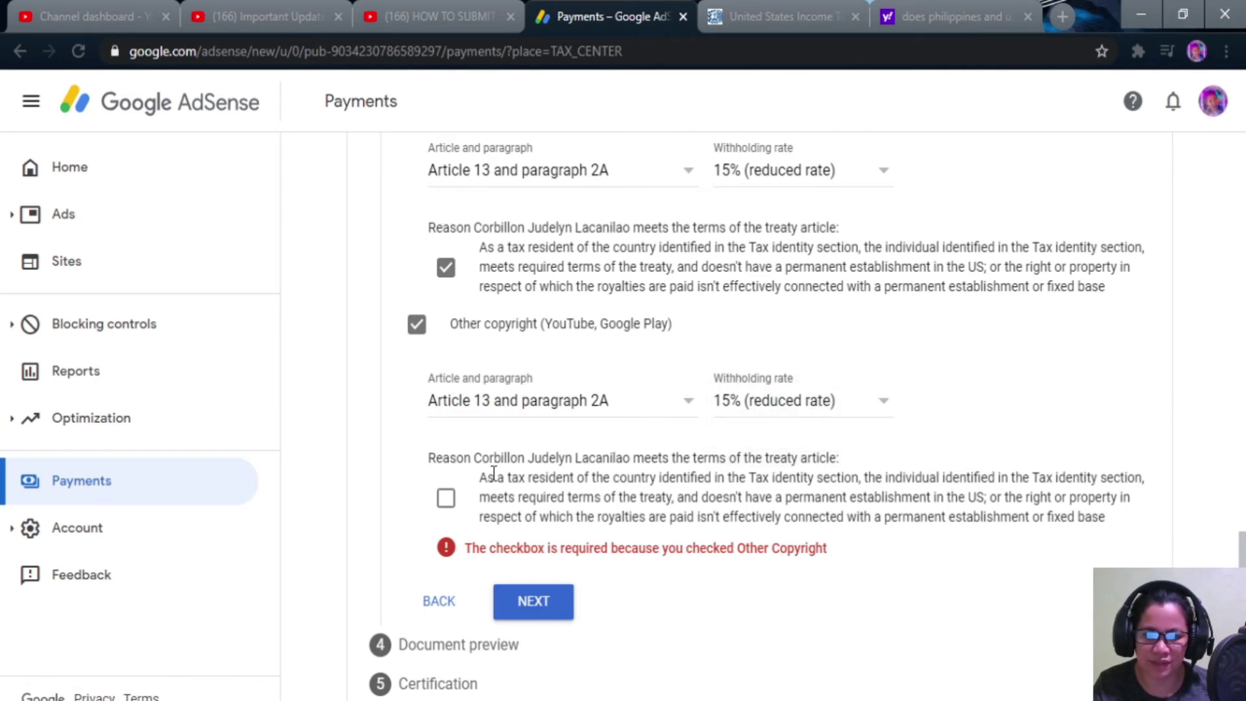
scroll(670, 514, "down", 1)
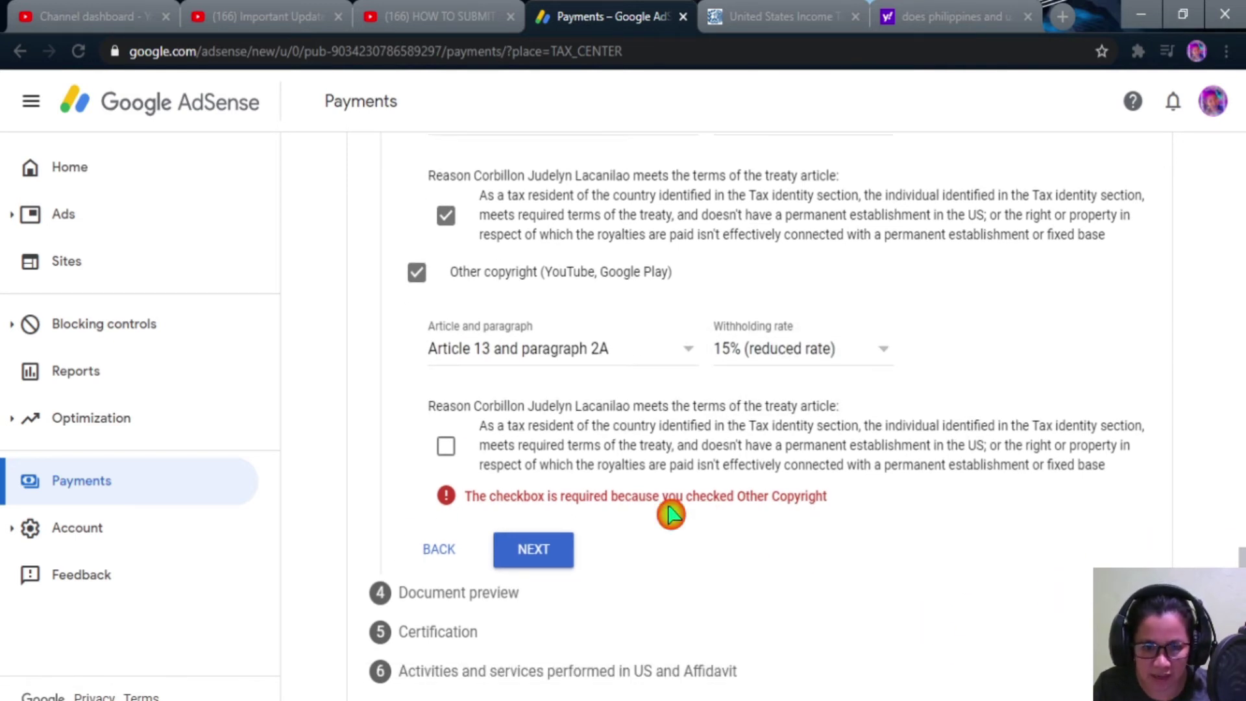
left_click(446, 447)
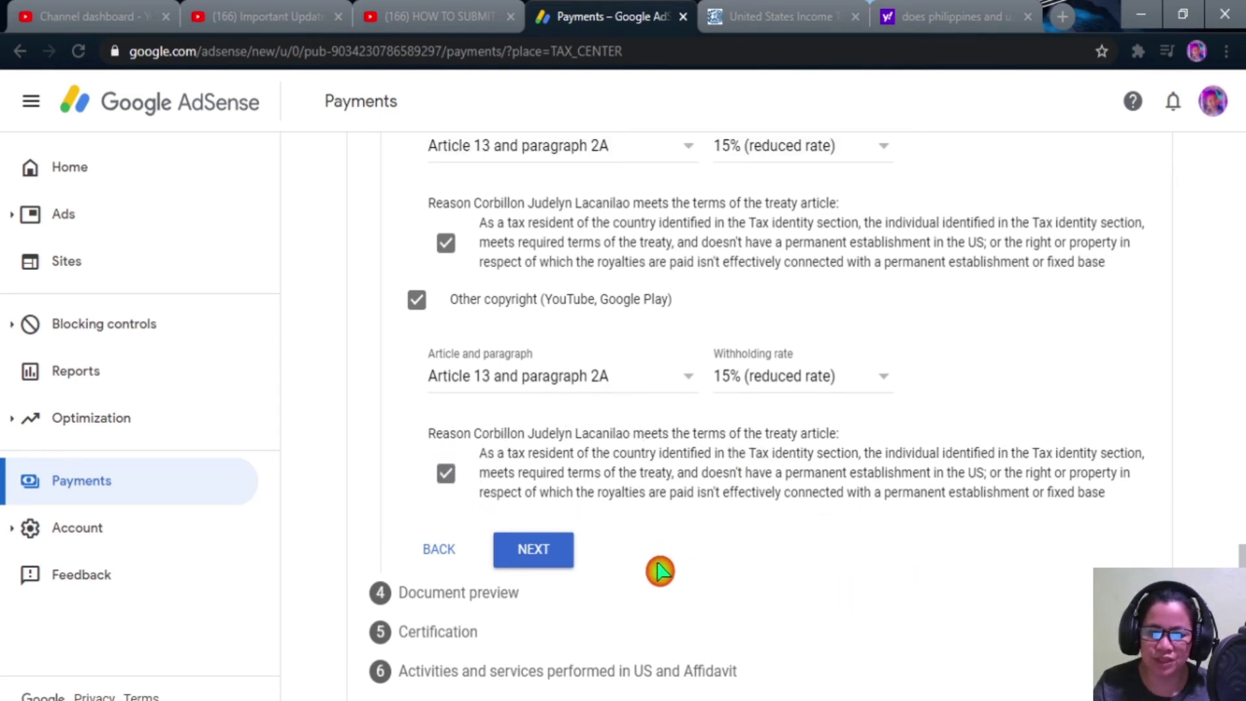
left_click(548, 556)
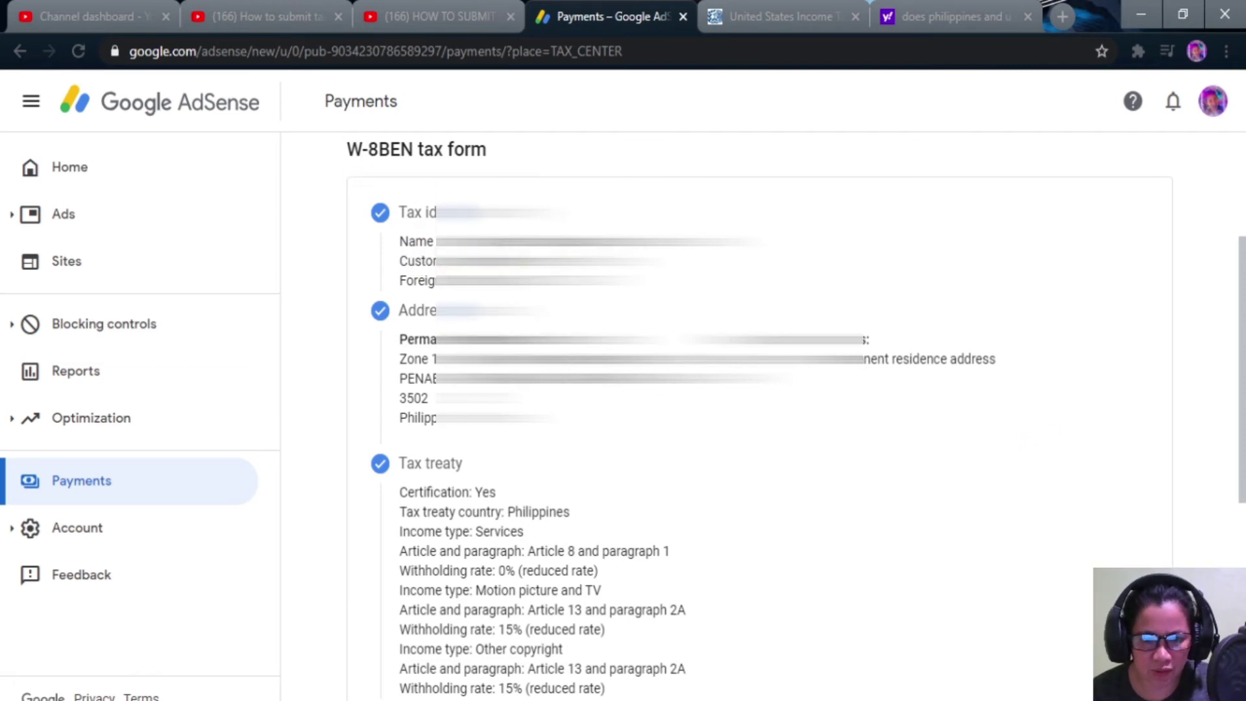
Review the Document preview section with the generated W-8BEN forms and proceed to Certification.
scroll(875, 403, "down", 5)
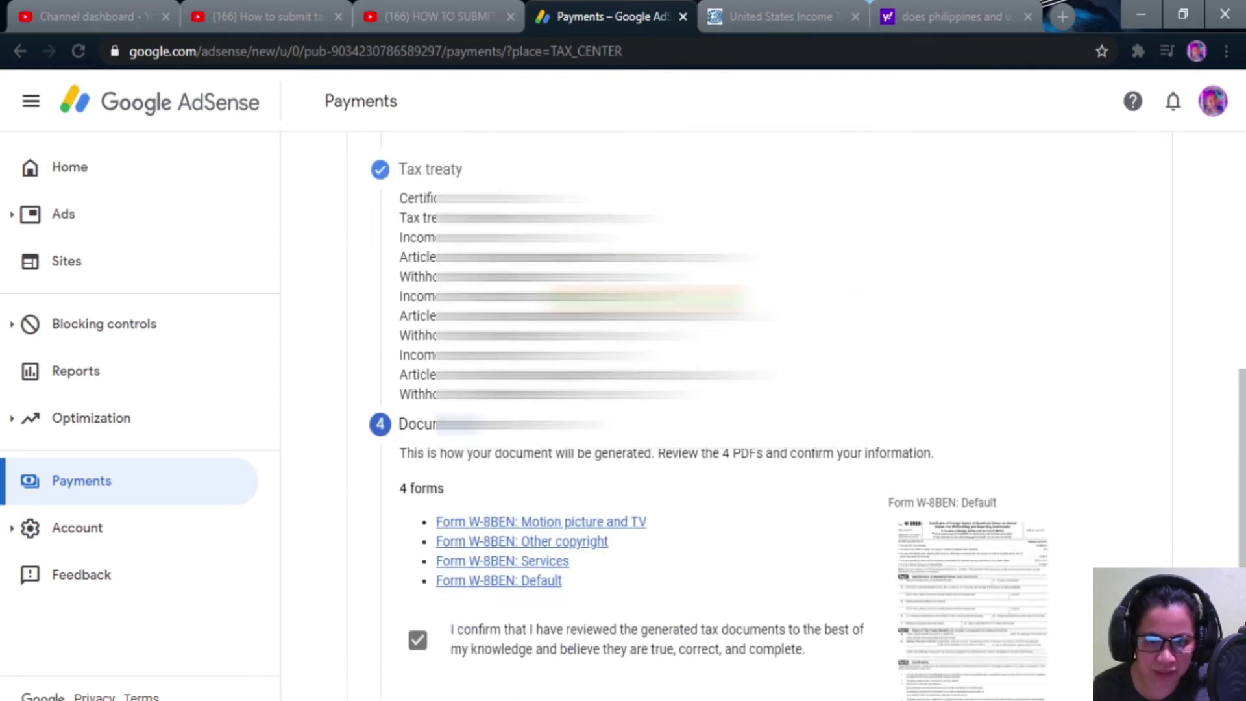
scroll(874, 403, "down", 5)
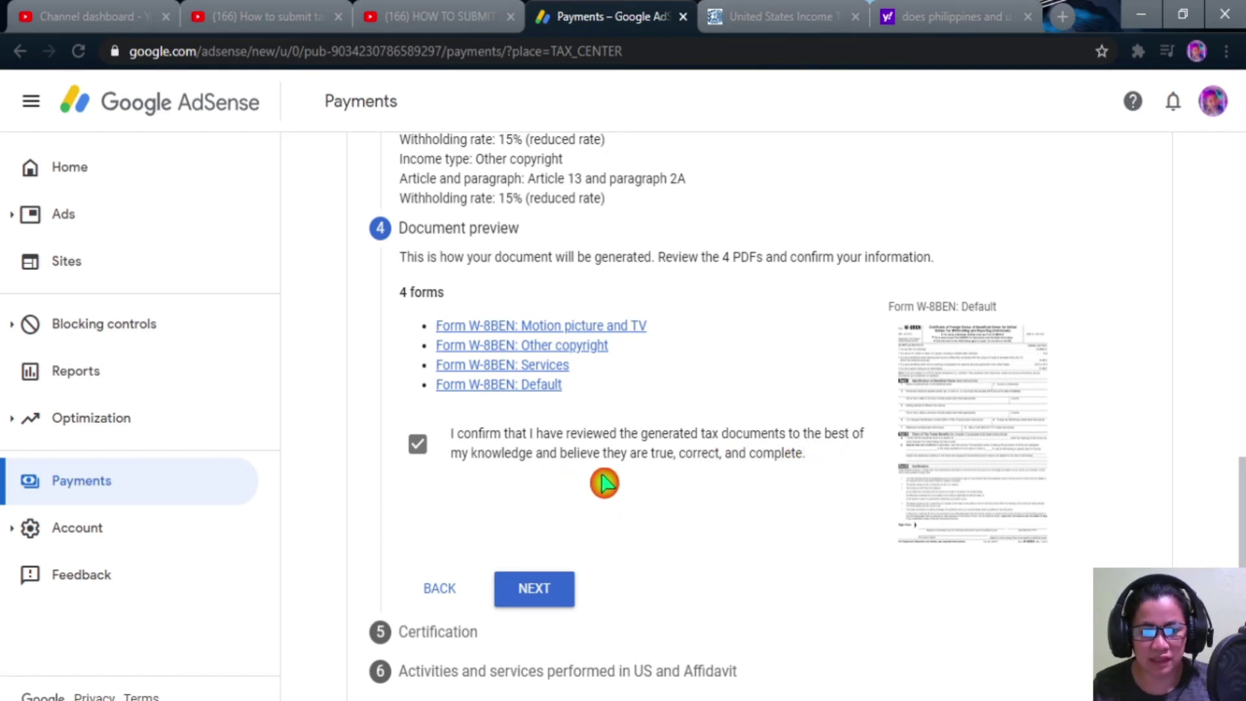
left_click(533, 589)
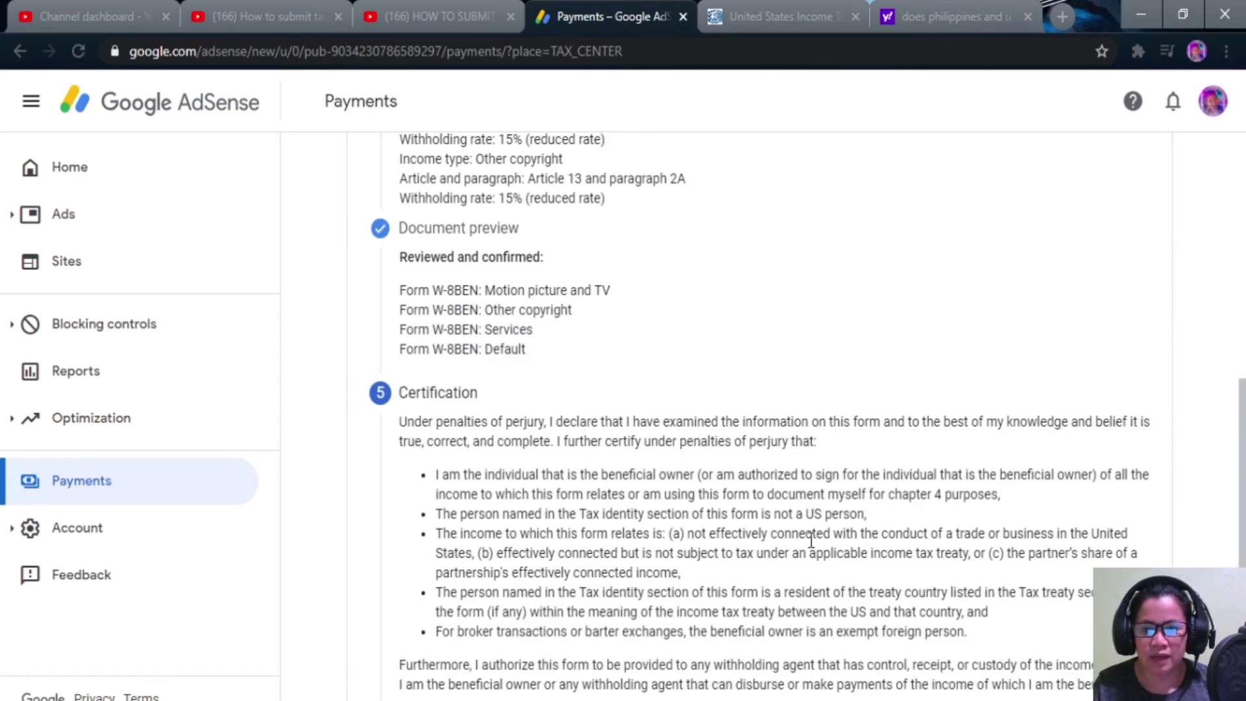
Review the completed tax form sections and read the Certification declaration made under penalties of perjury.
scroll(808, 537, "down", 5)
scroll(772, 513, "up", 5)
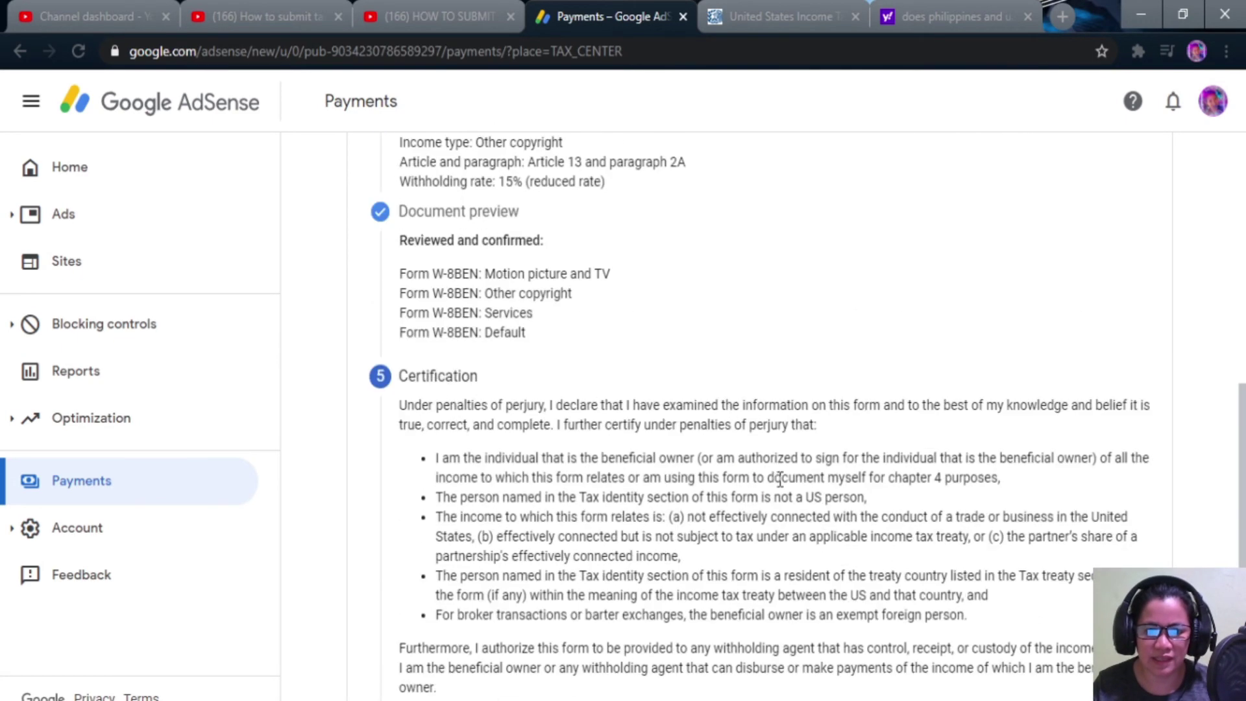
scroll(779, 479, "up", 10)
scroll(779, 479, "down", 6)
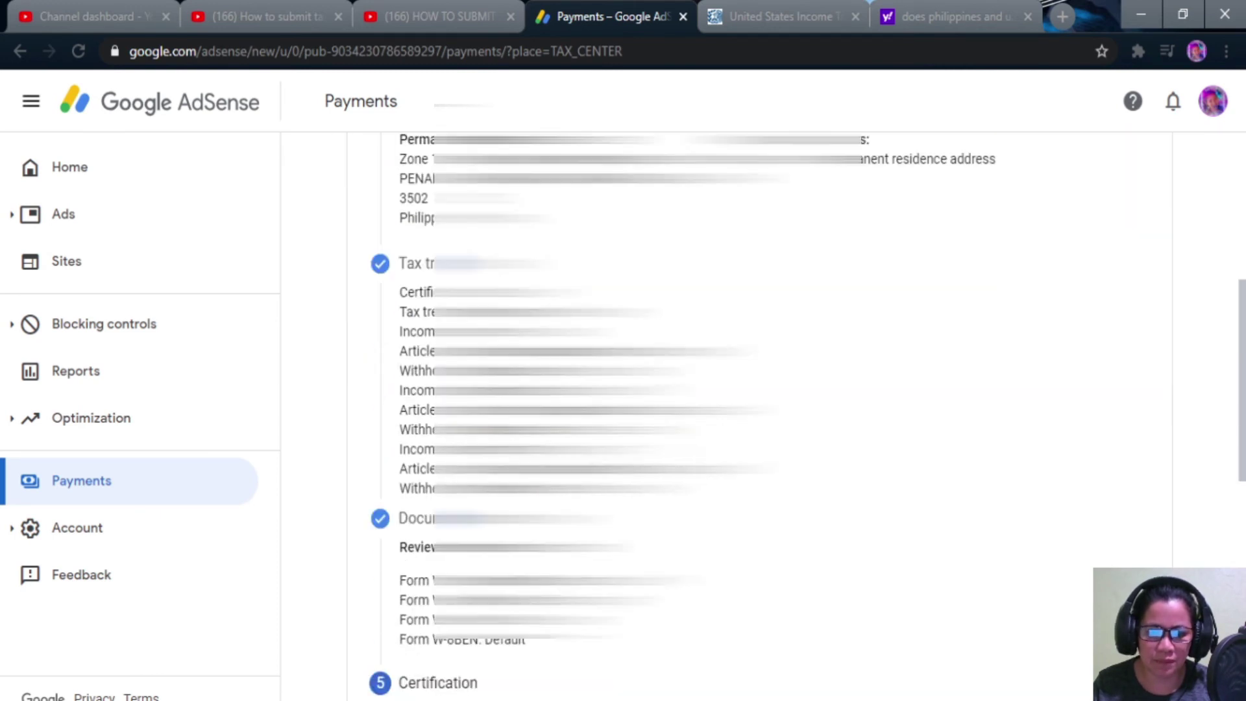
scroll(759, 415, "down", 7)
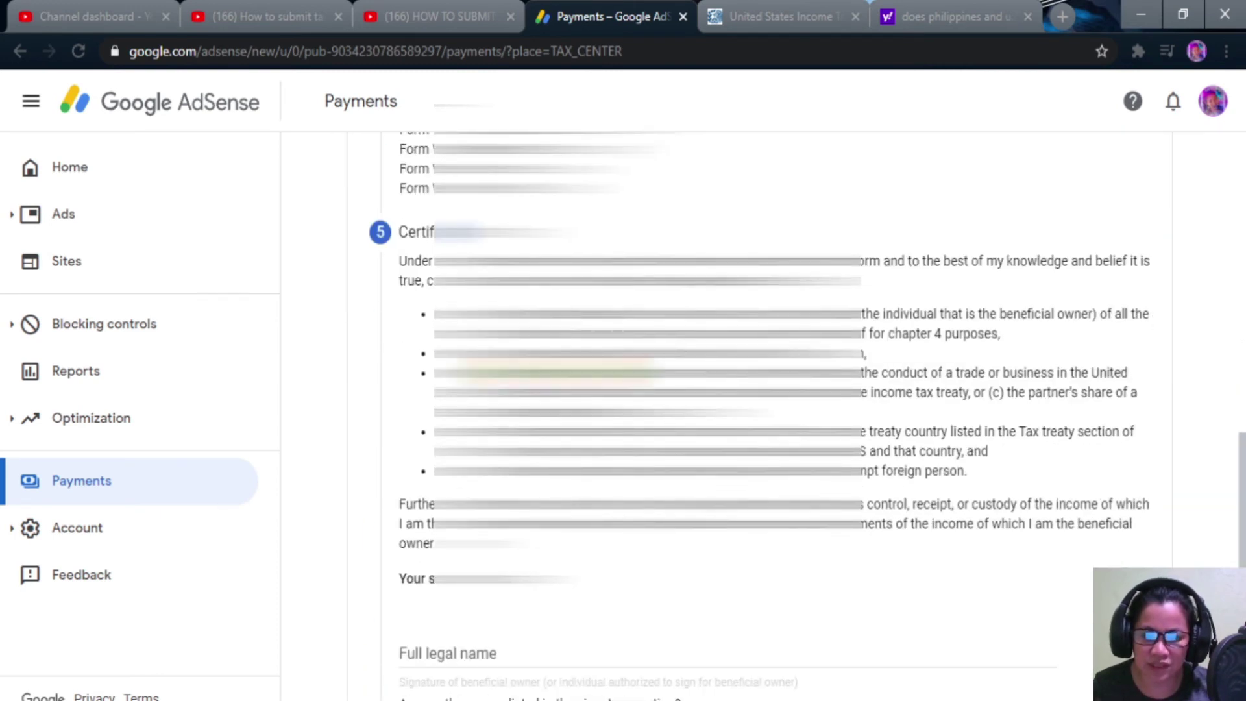
scroll(415, 279, "down", 2)
scroll(415, 266, "up", 2)
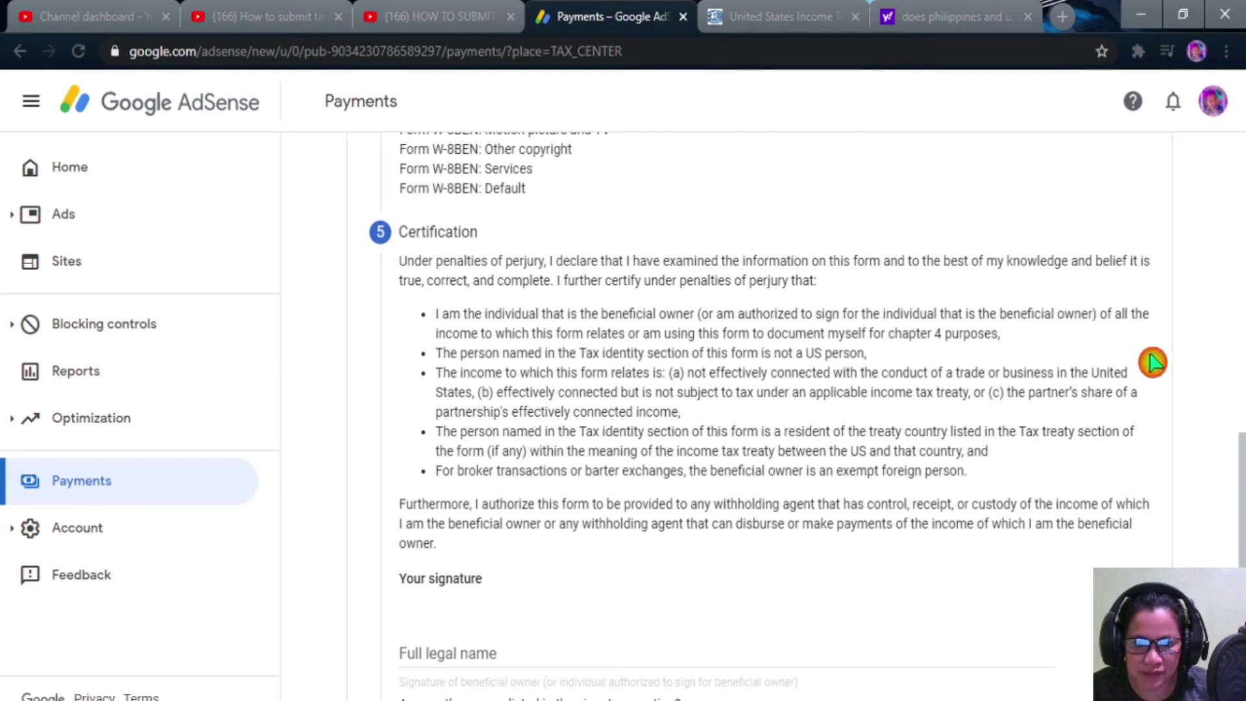
Sign the certification with the full legal name, declare completing the form on one's own behalf, and continue.
scroll(1051, 575, "down", 3)
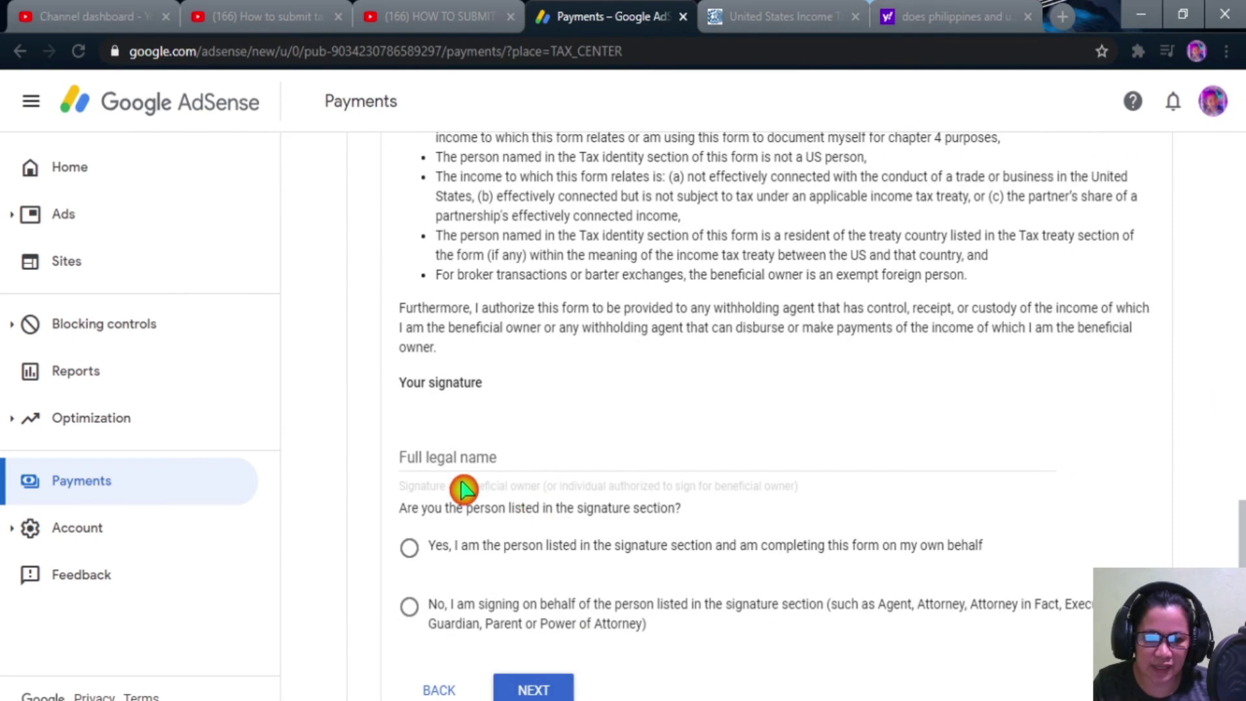
scroll(463, 490, "down", 1)
left_click(467, 392)
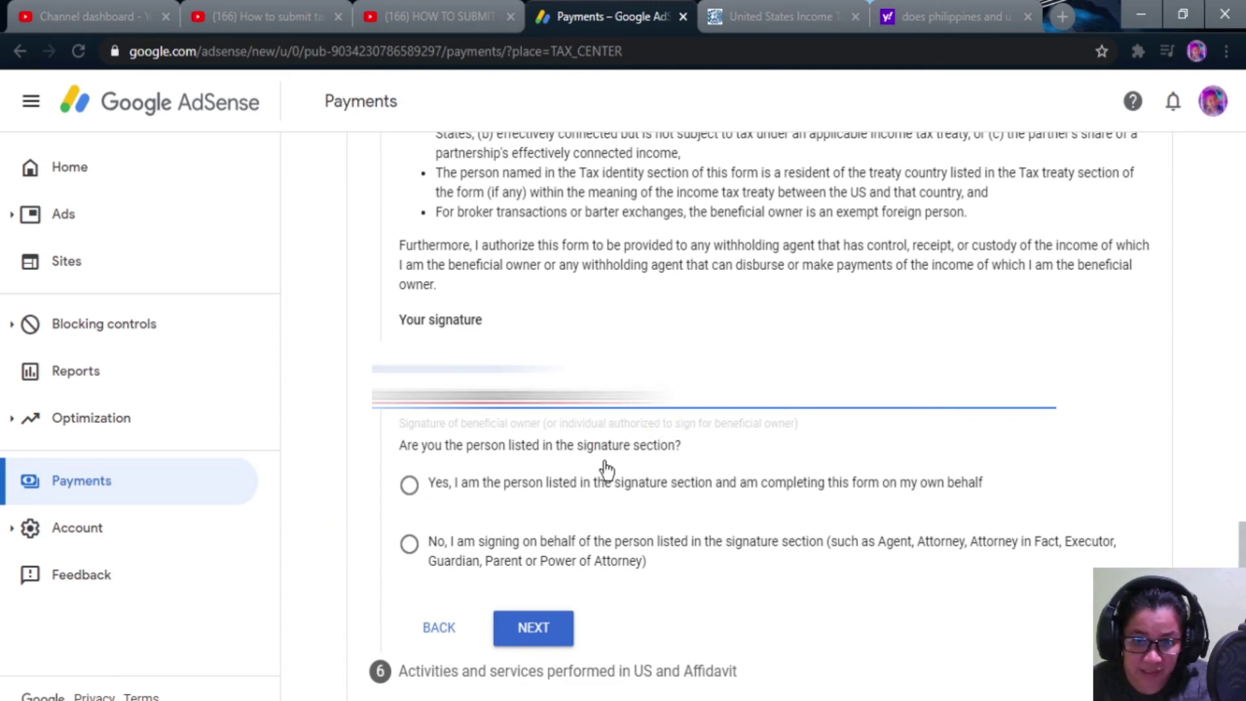
left_click(408, 497)
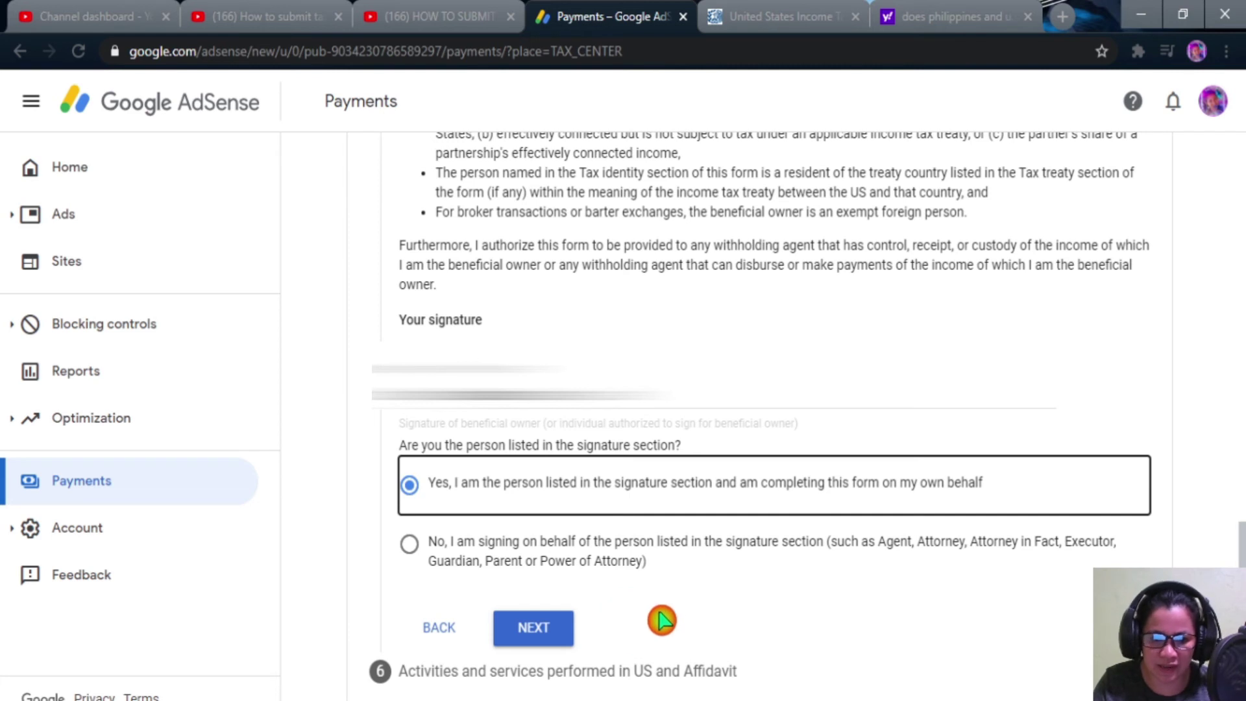
left_click(551, 641)
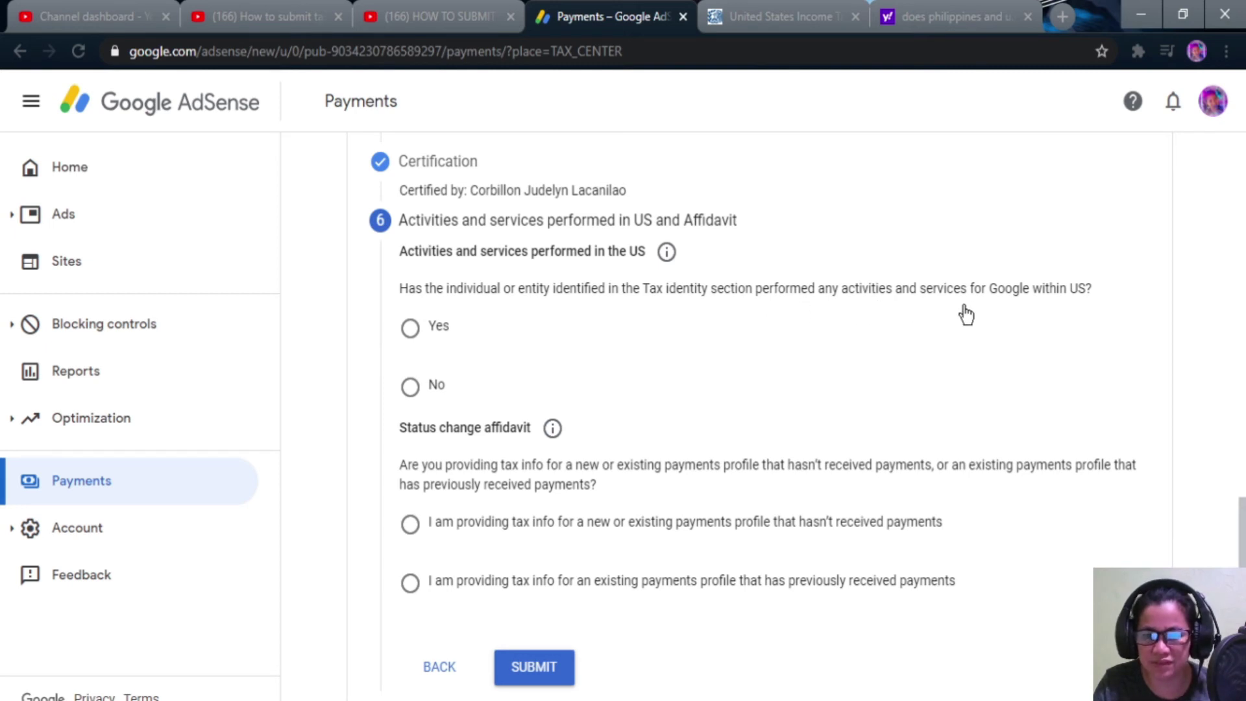
Answer No to activities performed for Google within the US and certify that services are performed solely outside the US.
left_click(1090, 301)
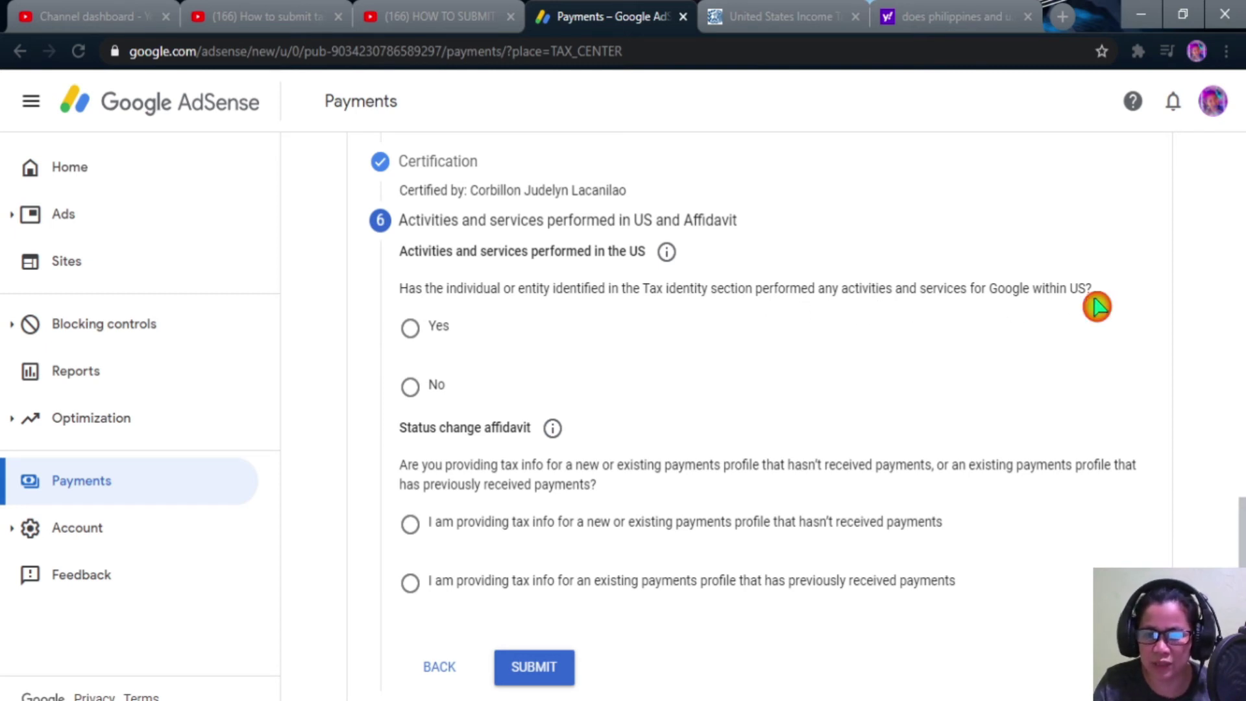
left_click(418, 391)
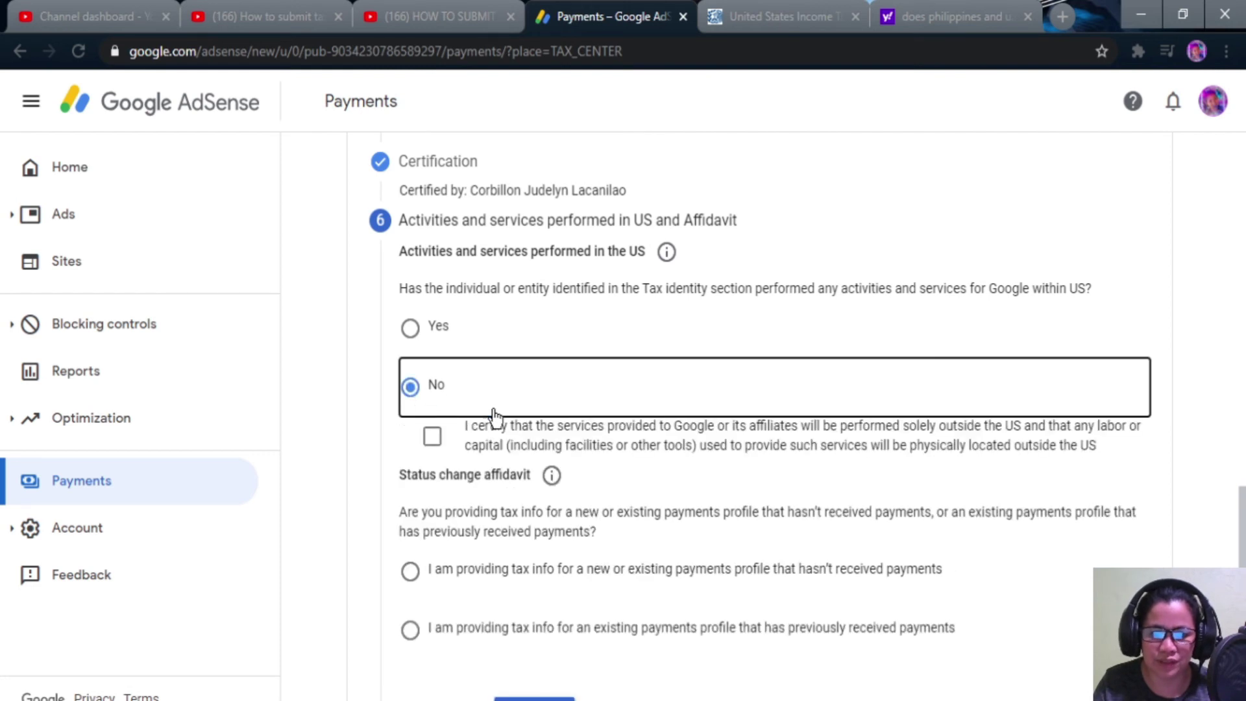
left_click(433, 443)
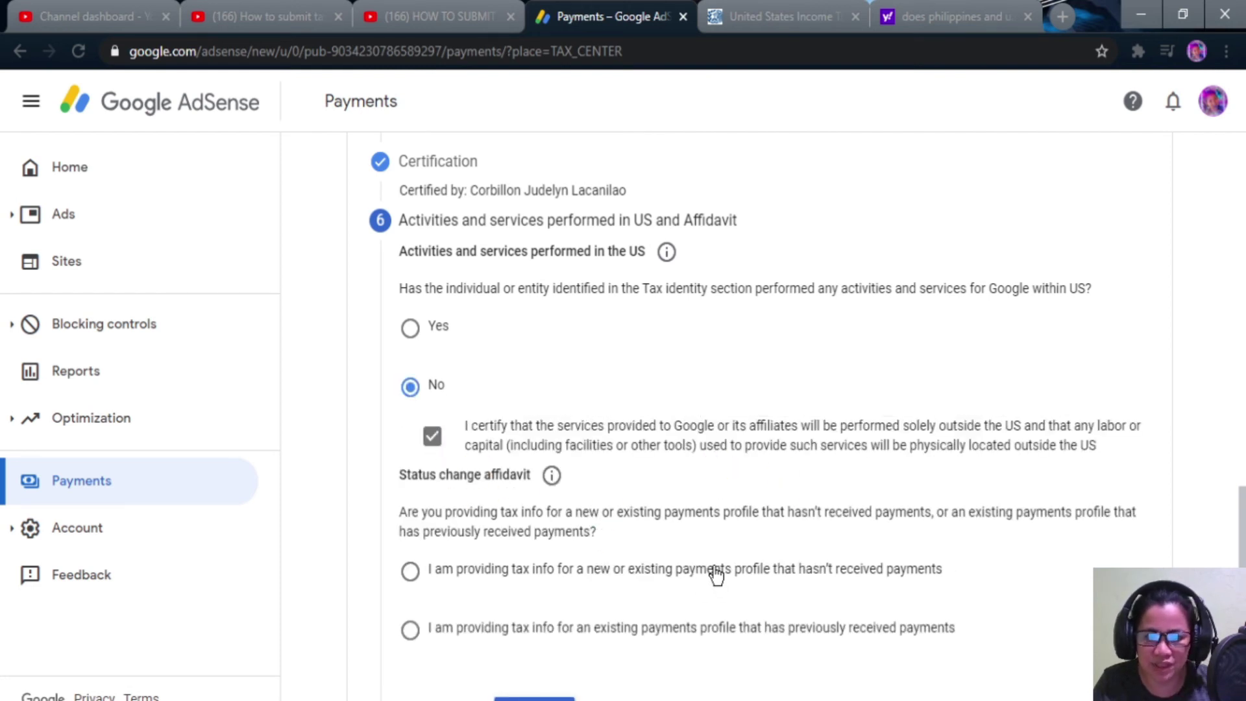
In the status change affidavit, choose a new or existing payments profile that hasn't received payments, and submit the tax form.
scroll(716, 566, "down", 1)
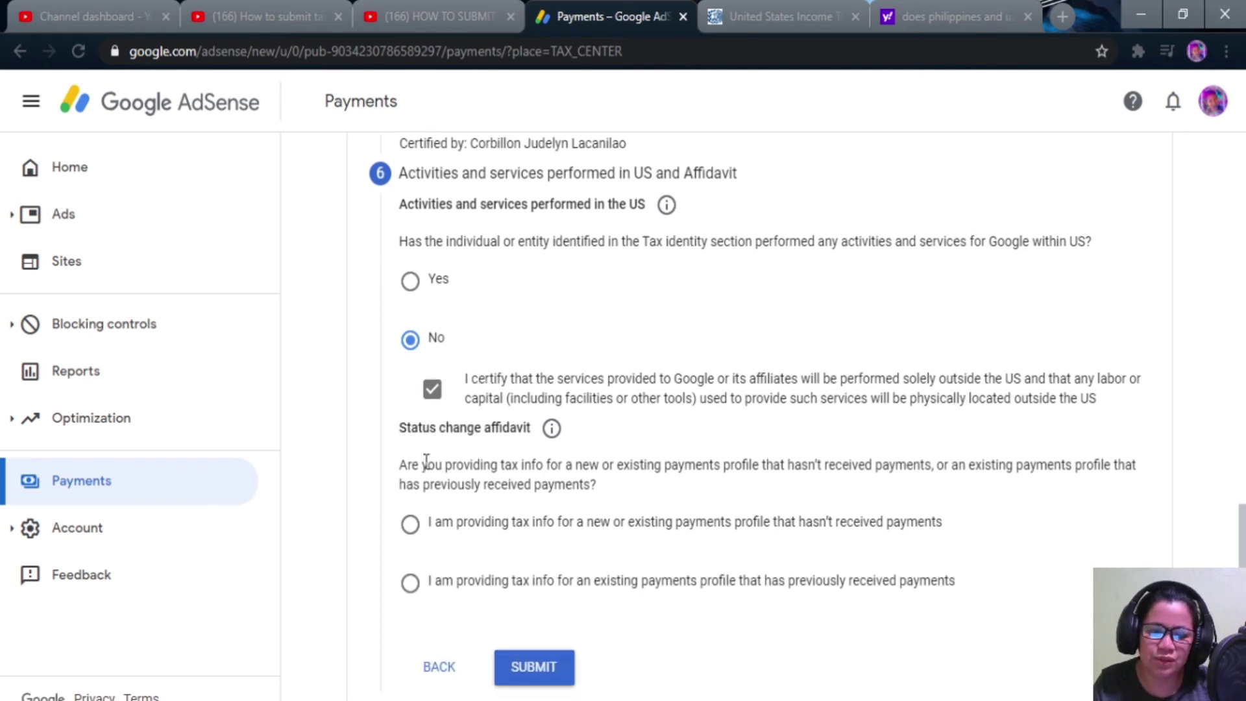
left_click(493, 447)
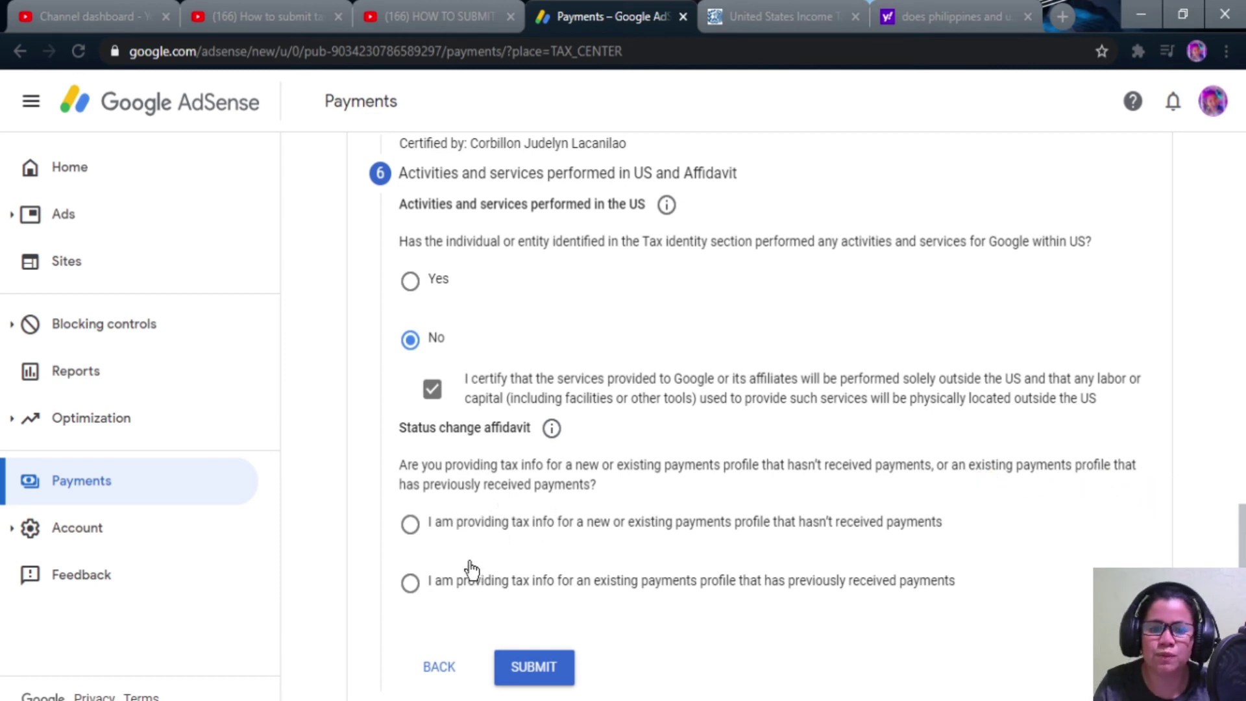
left_click(410, 528)
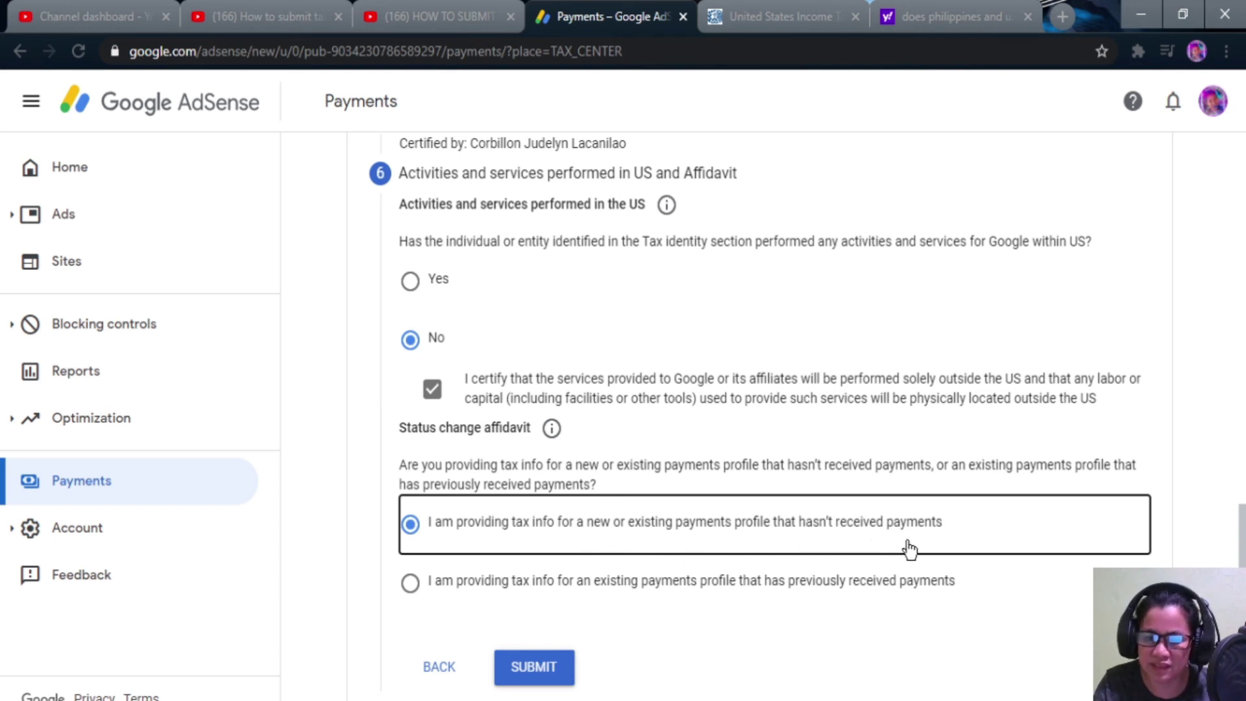
left_click(535, 678)
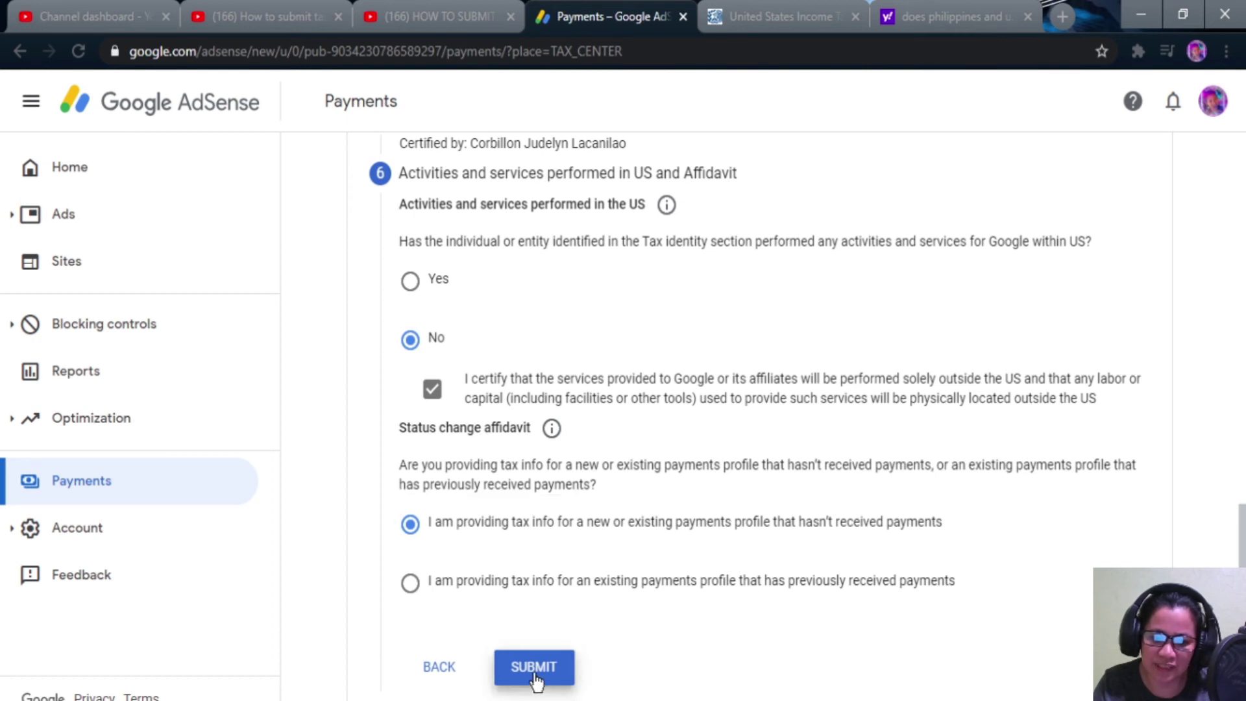
left_click(534, 677)
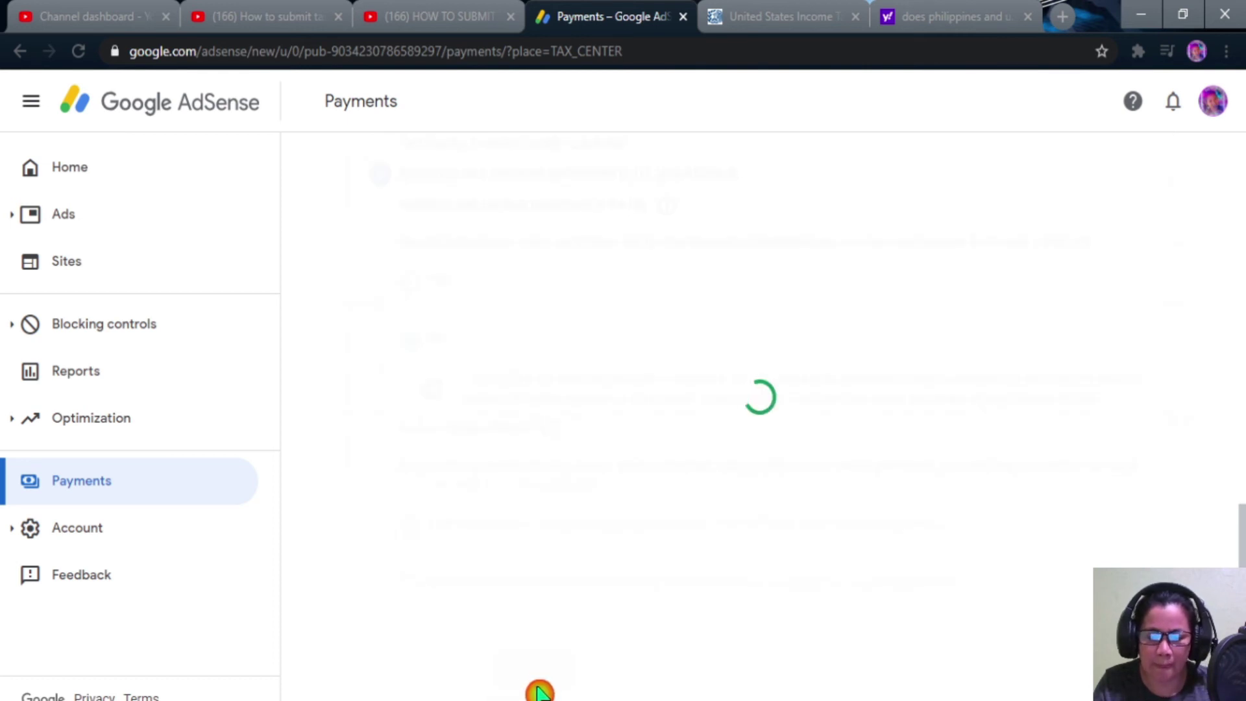